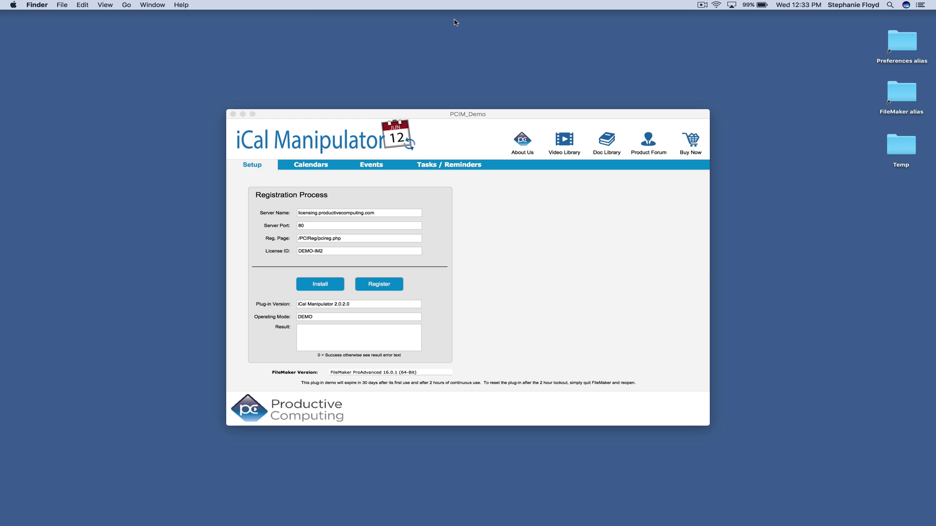
# Import all calendars and reminder lists (6 calendars, 3 lists), then view and close Test FM Calendar's details
pyautogui.click(308, 168)
pyautogui.click(309, 168)
pyautogui.click(317, 201)
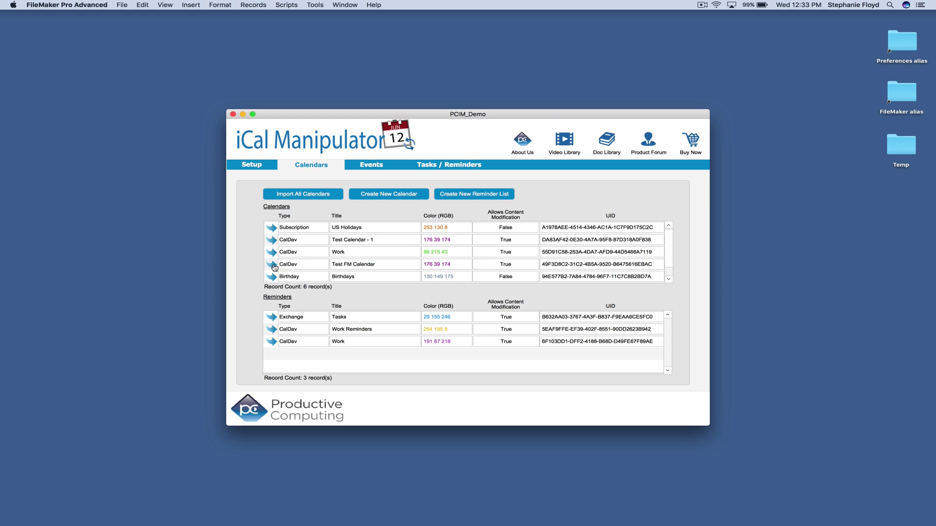
pyautogui.click(274, 267)
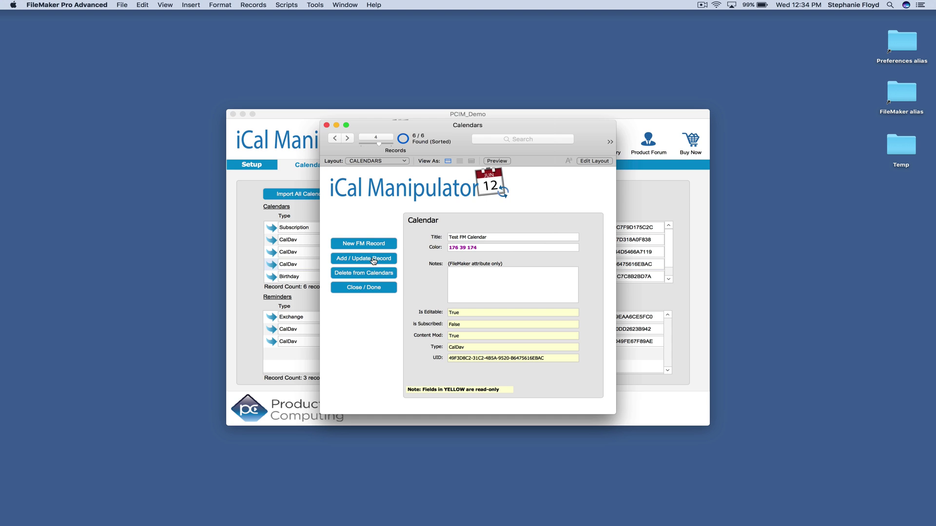
pyautogui.click(370, 289)
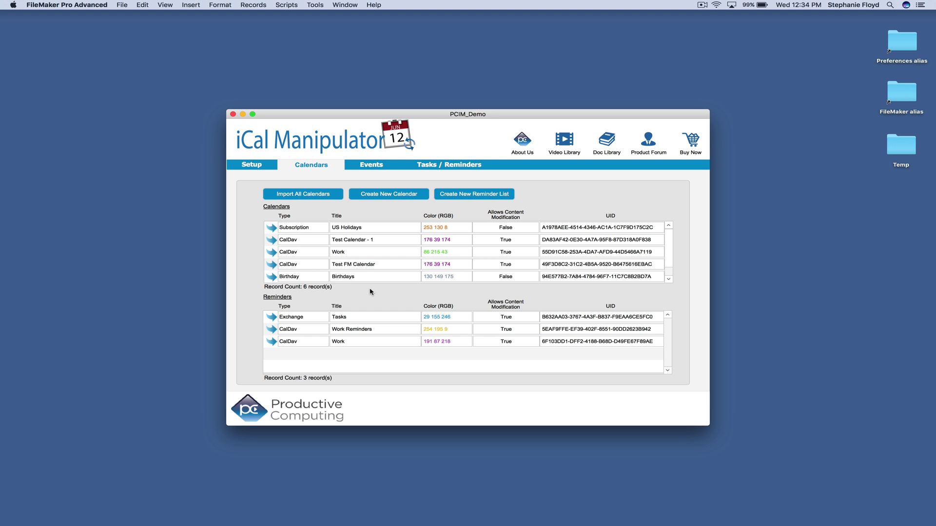
# Create a new calendar titled 'Test Cal for Demo' with the Purple colour
pyautogui.click(377, 197)
pyautogui.click(491, 236)
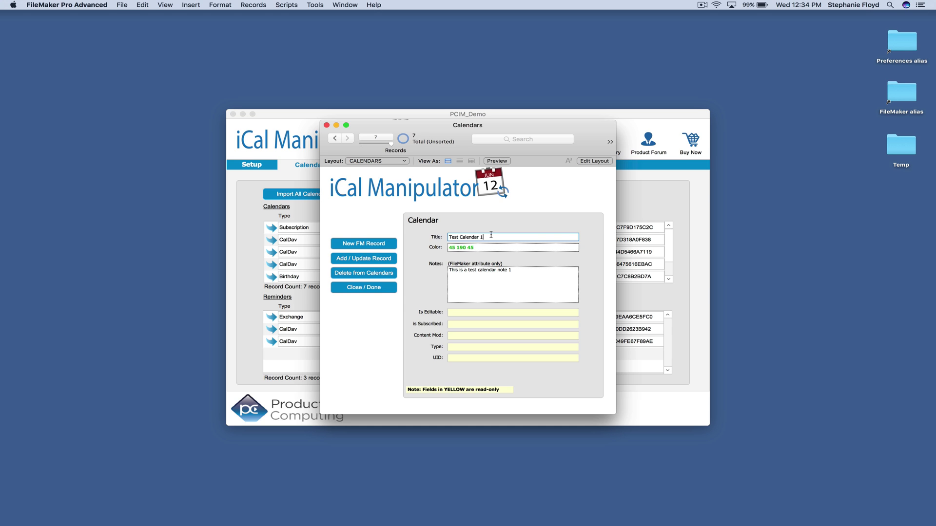
pyautogui.press('super+a')
pyautogui.press('BackSpace')
pyautogui.write('Test Cal for Demo')
pyautogui.click(474, 249)
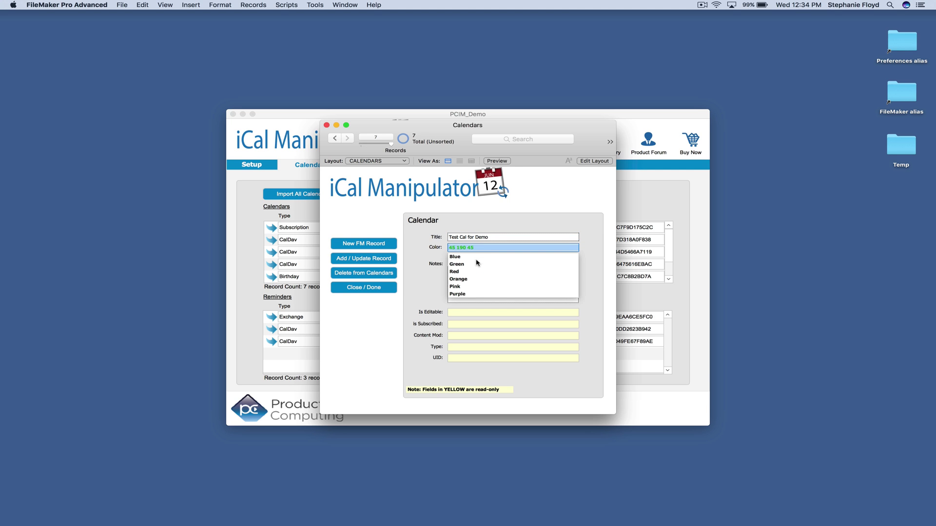
pyautogui.click(464, 291)
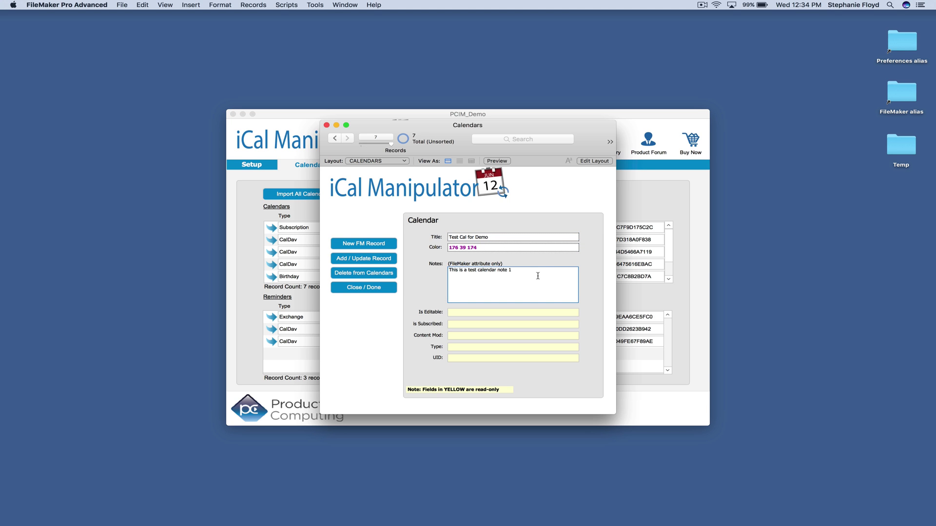
# Give it the note 'Test Cal' and add it to Apple Calendar as a single record
pyautogui.press('Tab')
pyautogui.write('Test Cal')
pyautogui.click(383, 262)
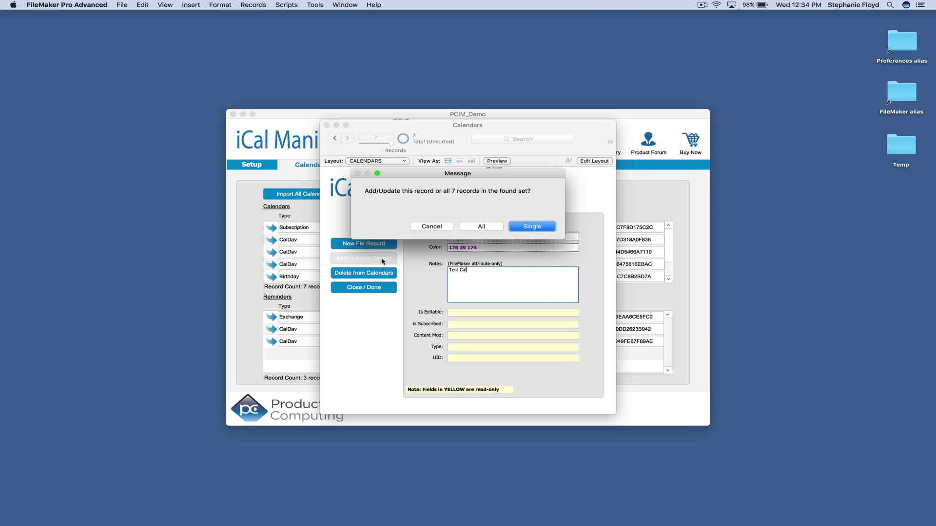
pyautogui.click(533, 228)
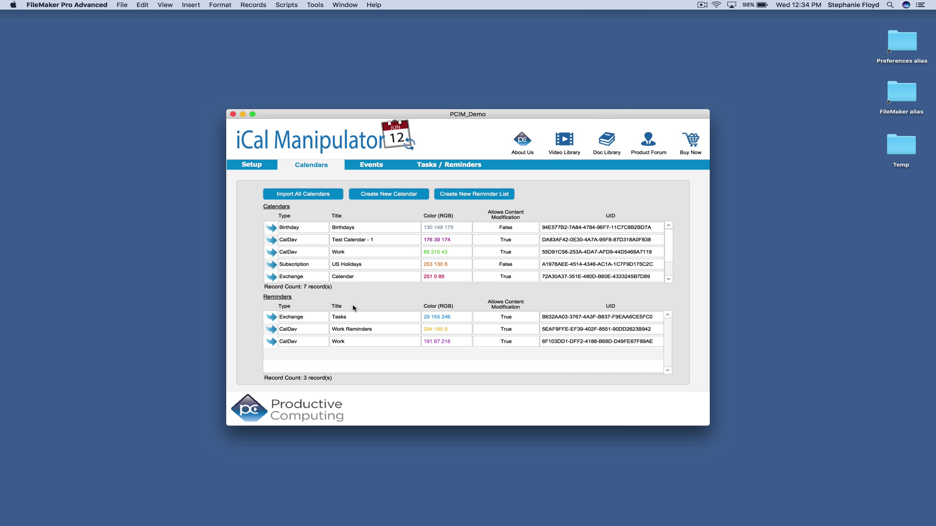
pyautogui.click(172, 411)
# Check in Calendar that Test Cal for Demo appears under iCloud, then minimise Calendar
pyautogui.press('super+space')
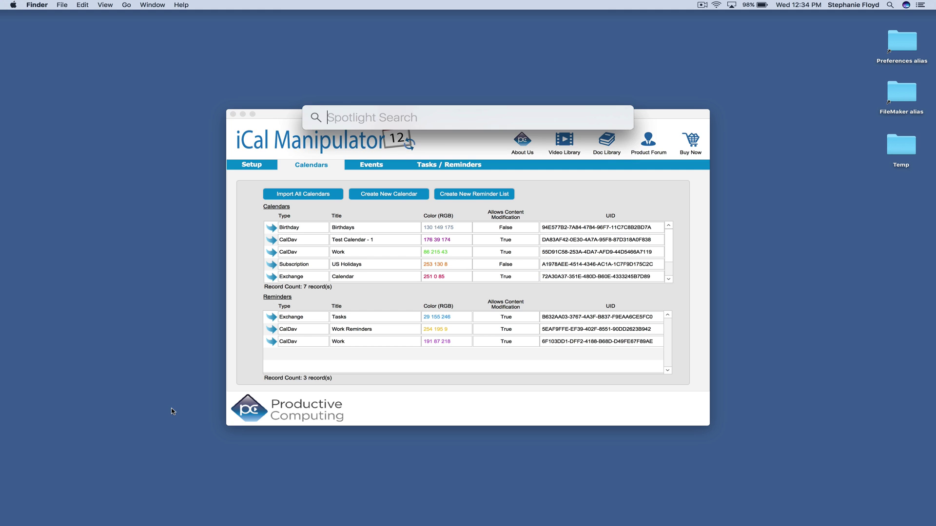
pyautogui.write('calendar')
pyautogui.press('Return')
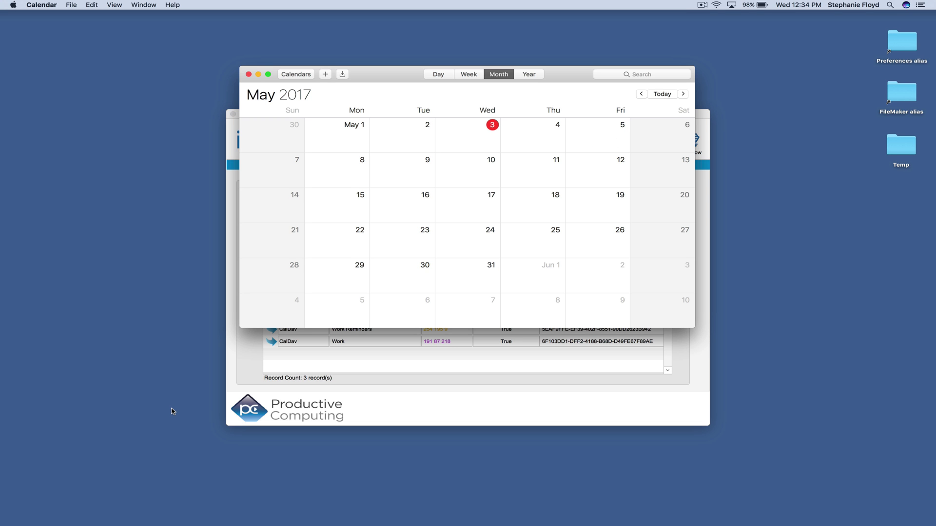
pyautogui.click(296, 75)
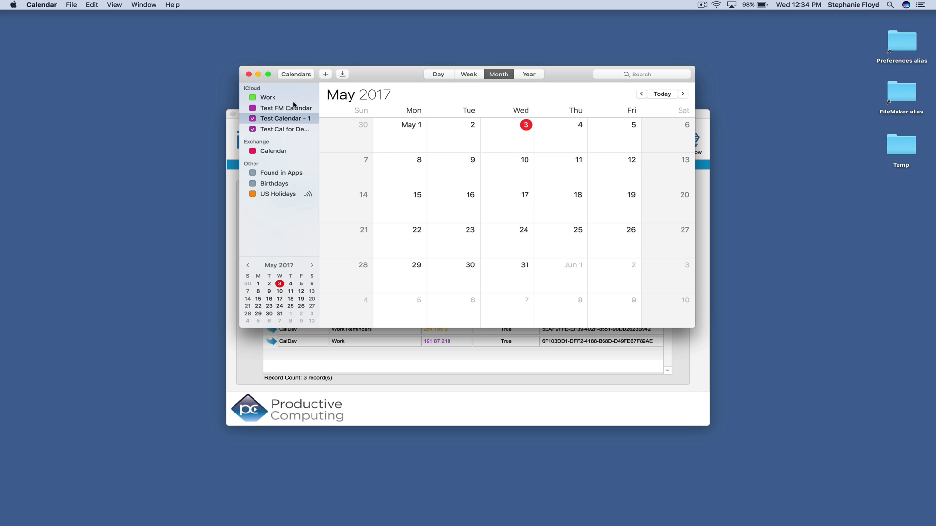
pyautogui.click(286, 130)
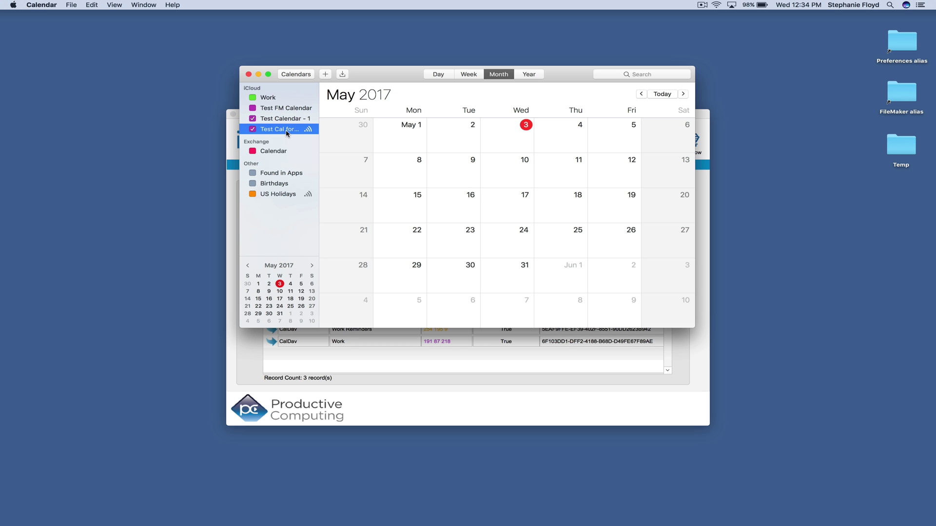
pyautogui.moveTo(240, 152); pyautogui.dragTo(189, 148)
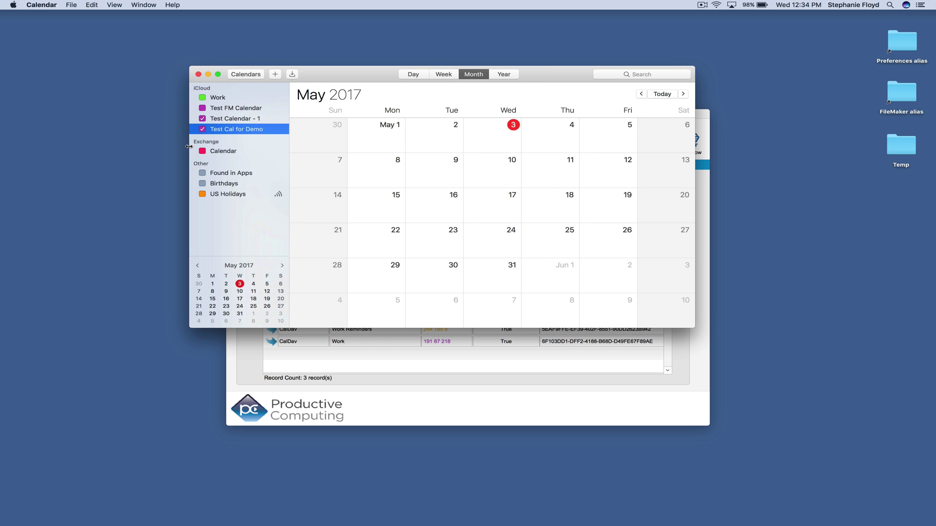
pyautogui.click(209, 75)
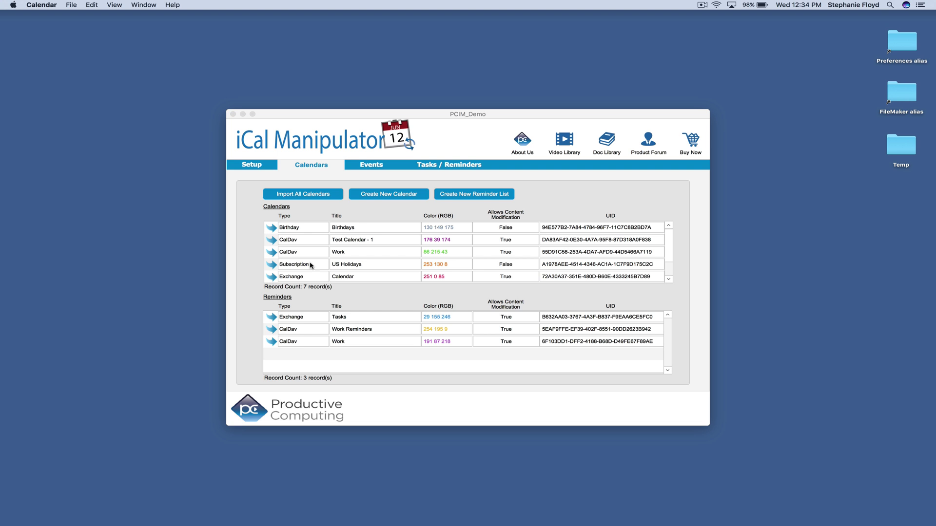
# Create a Purple reminder list 'Test Reminder List 2-3' with note 'Test notes', added as a single record
pyautogui.click(488, 197)
pyautogui.click(488, 195)
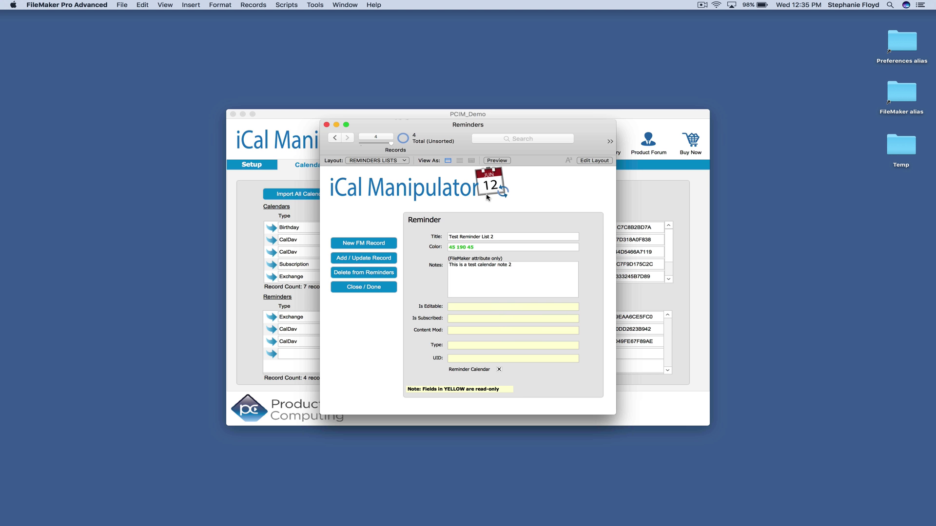
pyautogui.click(505, 238)
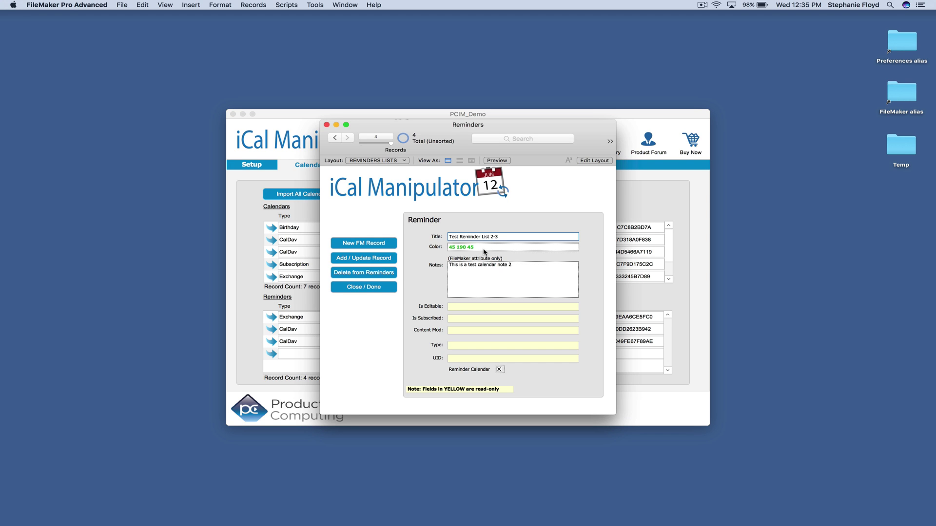
pyautogui.click(484, 248)
pyautogui.click(463, 294)
pyautogui.press('Tab')
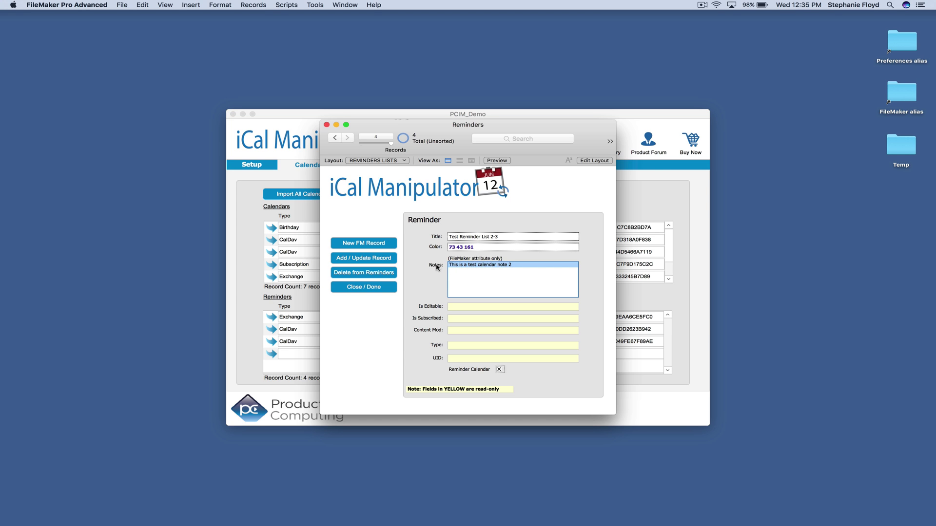
pyautogui.write('Test notes')
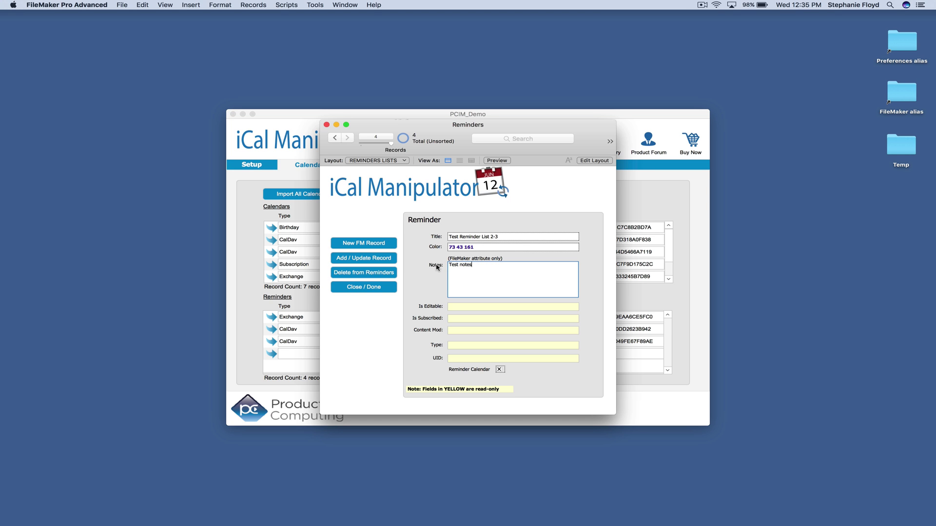
pyautogui.click(377, 260)
pyautogui.click(532, 227)
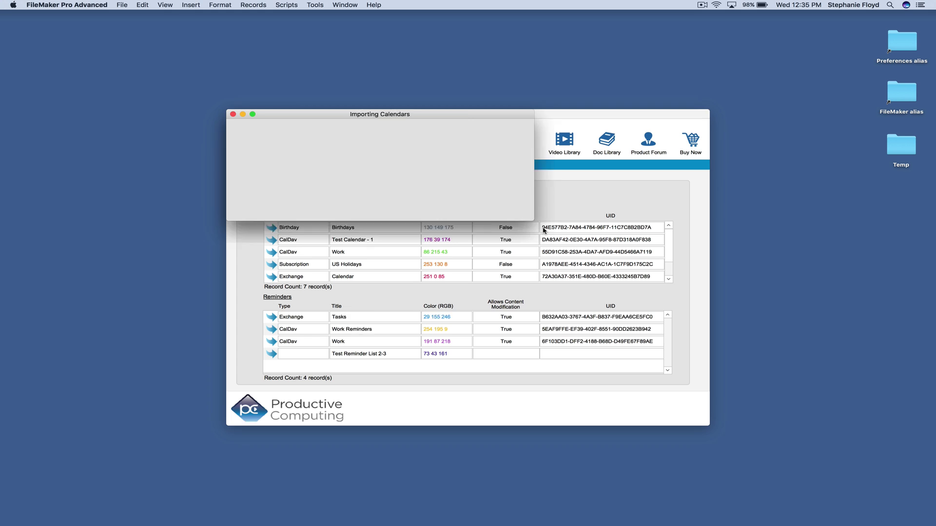
pyautogui.click(167, 312)
# In Reminders, add a 'Record Video' reminder to Test Reminder List 2-3 and close the window
pyautogui.press('super+space')
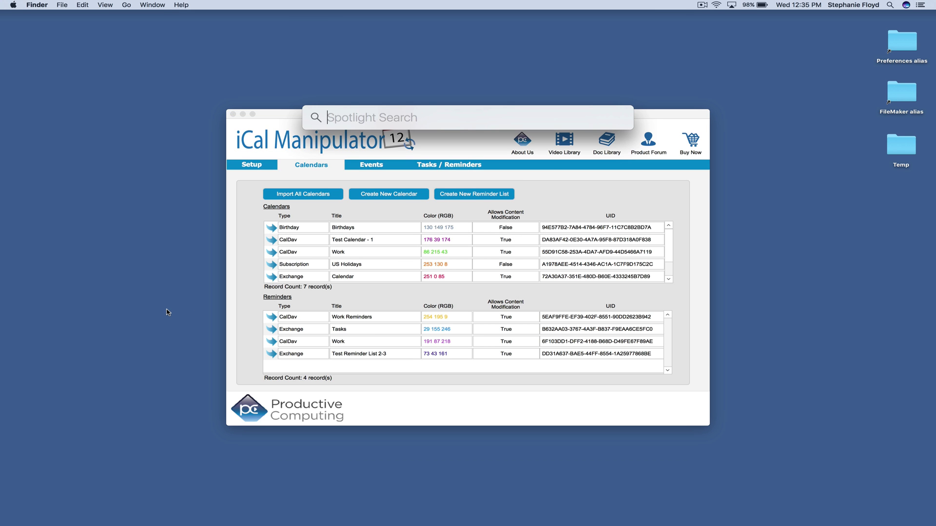
pyautogui.write('rem')
pyautogui.press('Return')
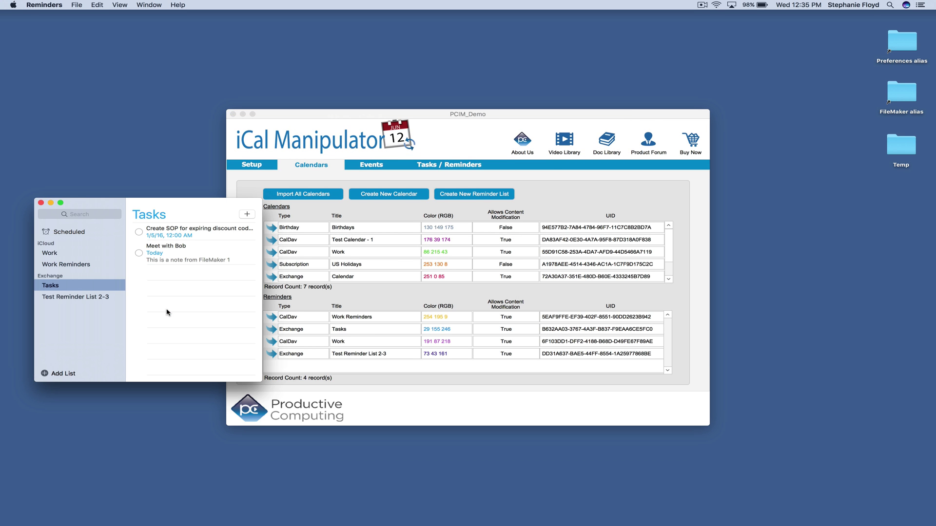
pyautogui.click(89, 299)
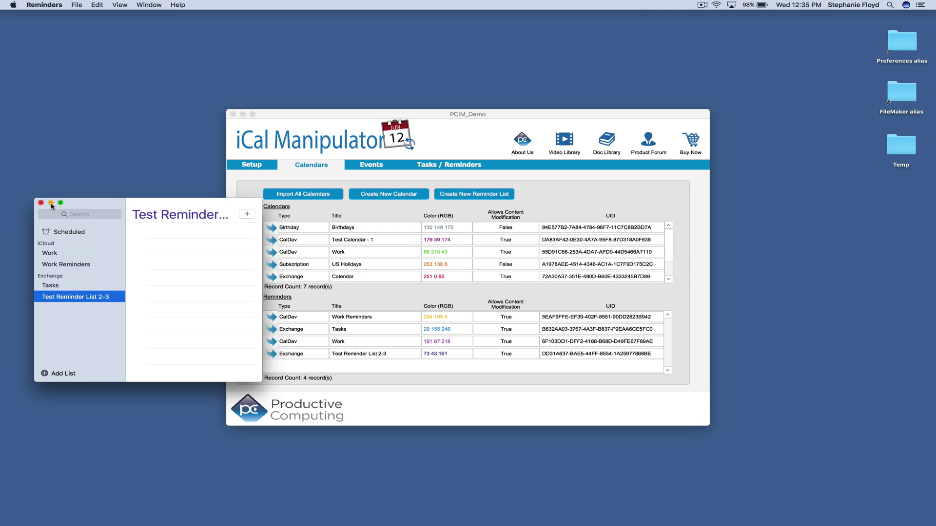
pyautogui.click(248, 215)
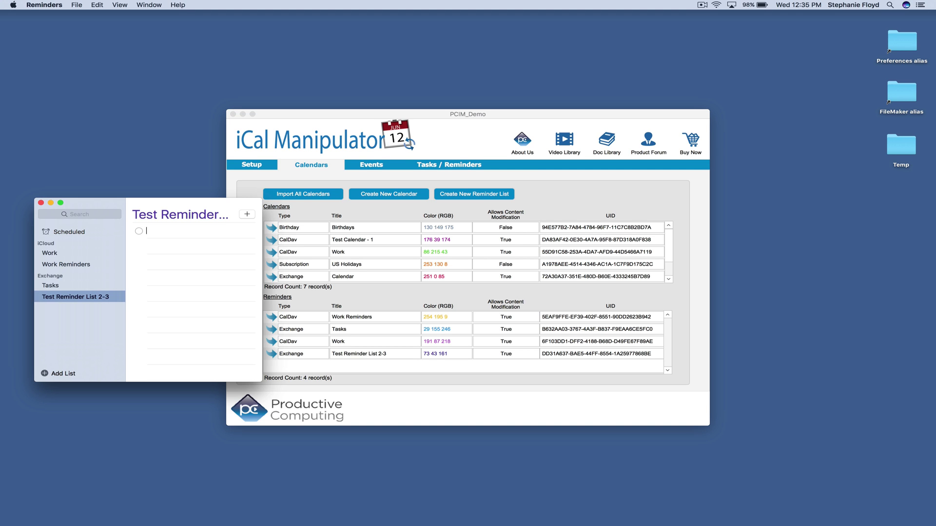
pyautogui.write('Record Video')
pyautogui.press('Escape')
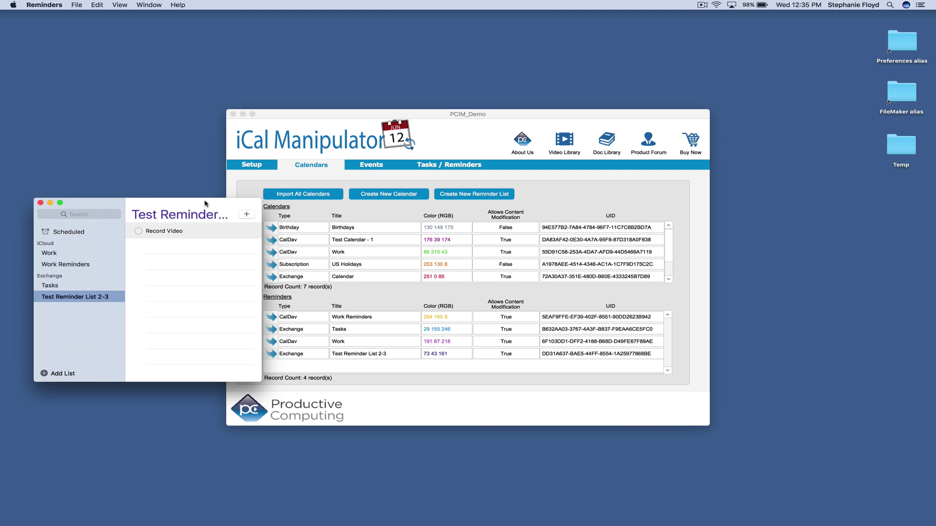
pyautogui.click(41, 203)
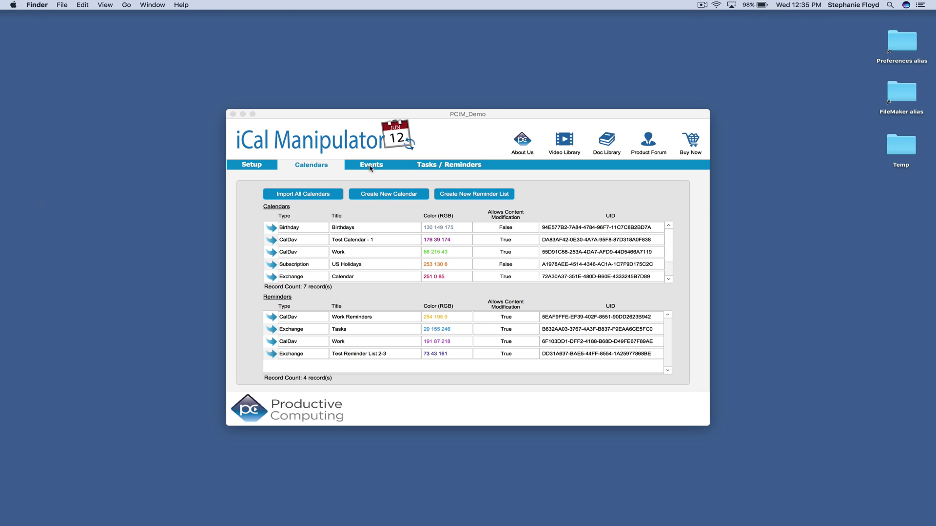
# Show the iCal Manipulator's Events tab, which lists 0 events
pyautogui.click(370, 166)
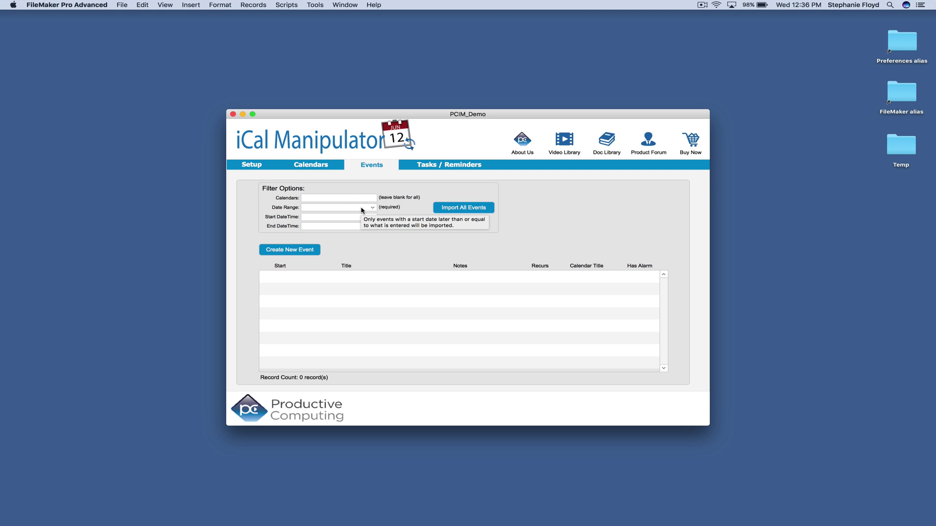
pyautogui.click(194, 240)
# In Calendar, hide Test Calendar - 1 and add 'Record Video' on May 3 at 12:30 PM
pyautogui.press('super+space')
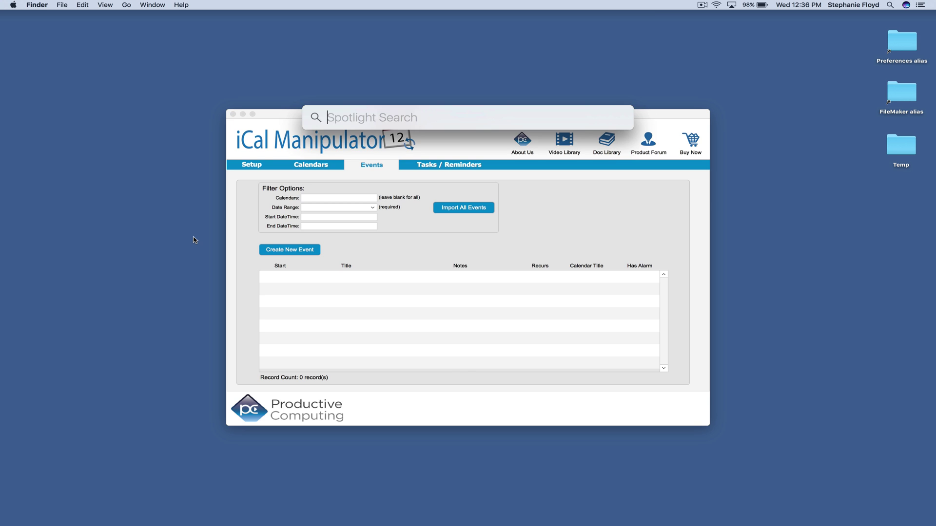
pyautogui.write('ca')
pyautogui.press('Return')
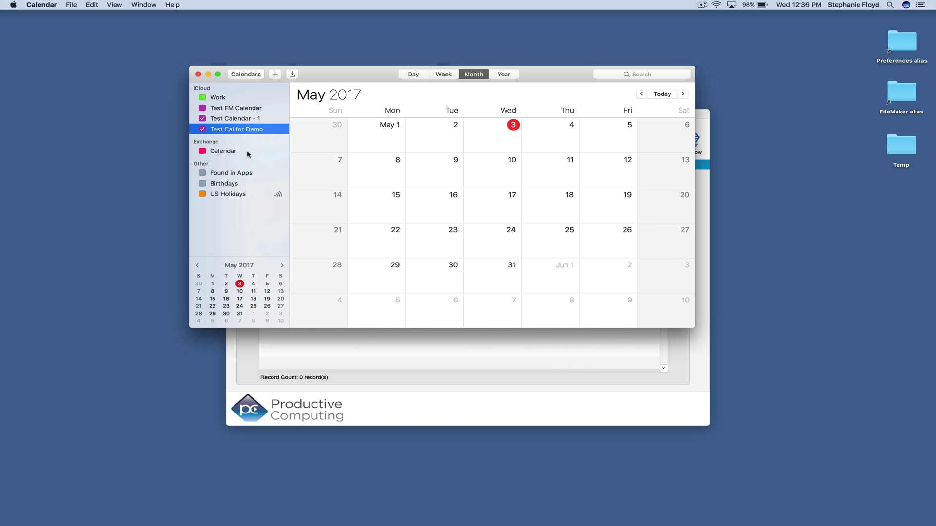
pyautogui.click(204, 119)
pyautogui.doubleClick(512, 126)
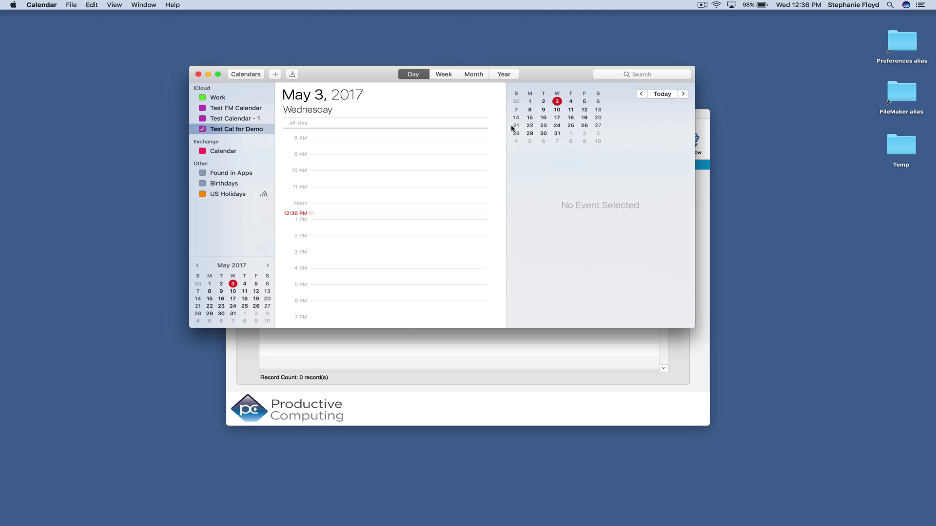
pyautogui.doubleClick(325, 213)
pyautogui.write('R')
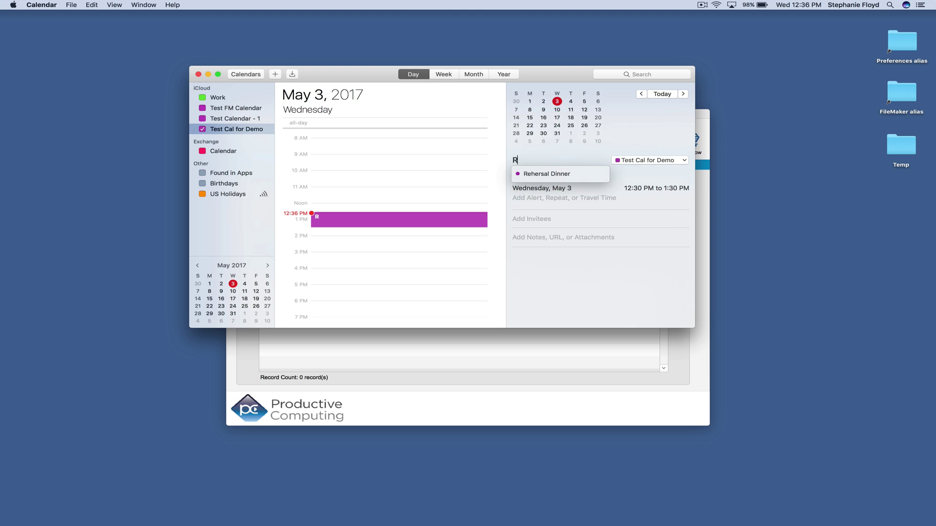
pyautogui.write('ecord Video')
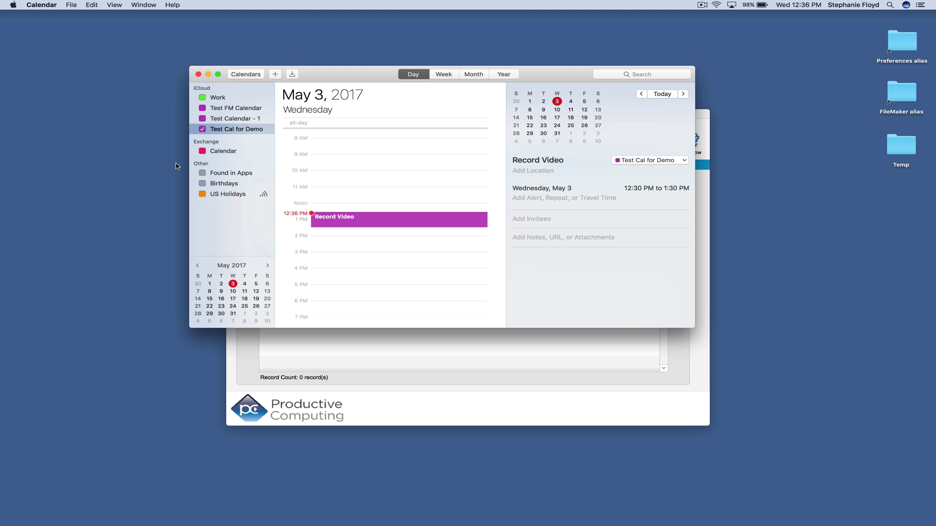
# Add a 'Meeting with Bob' event on May 16 at 5:30 PM
pyautogui.click(543, 118)
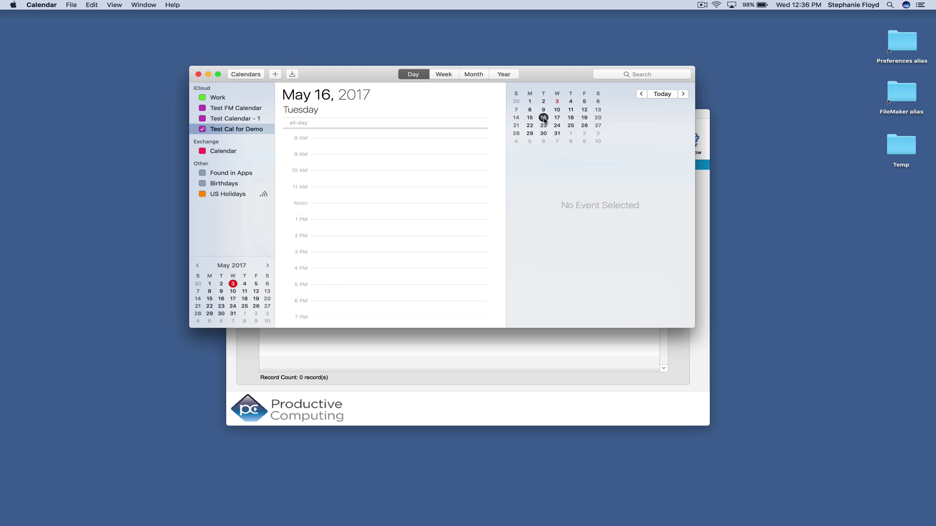
pyautogui.doubleClick(333, 293)
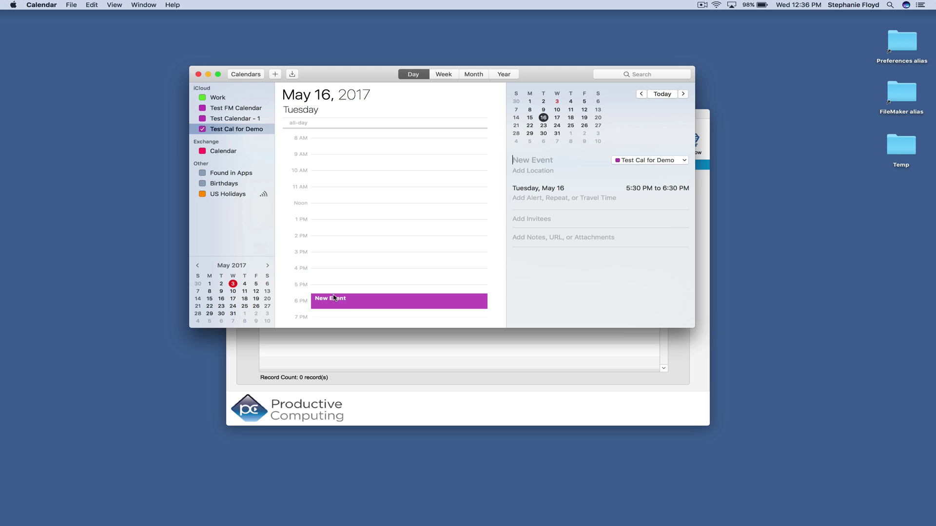
pyautogui.doubleClick(335, 297)
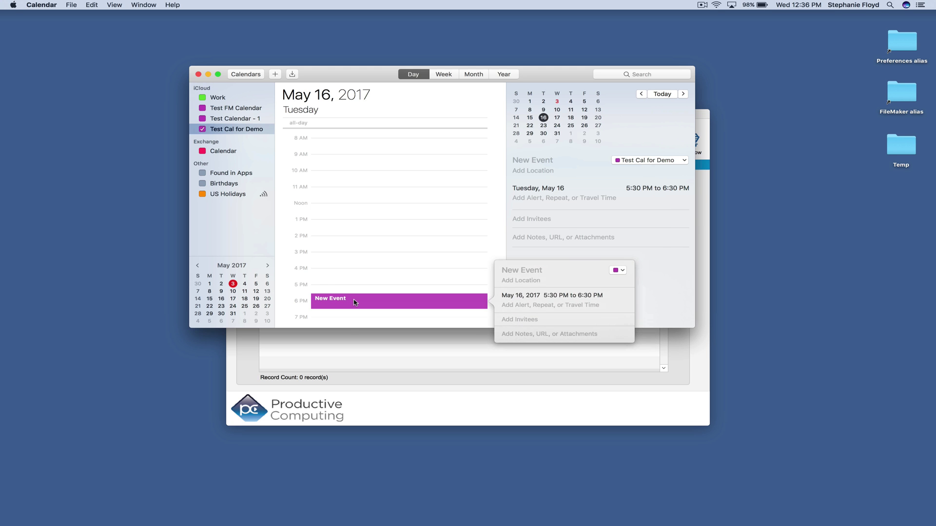
pyautogui.doubleClick(328, 303)
pyautogui.moveTo(545, 275); pyautogui.dragTo(500, 272)
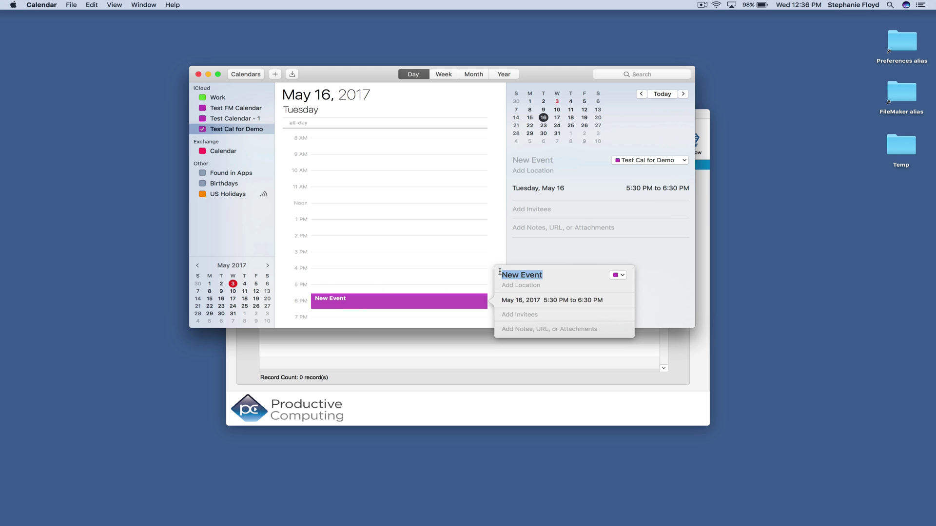
pyautogui.write('Meeting ')
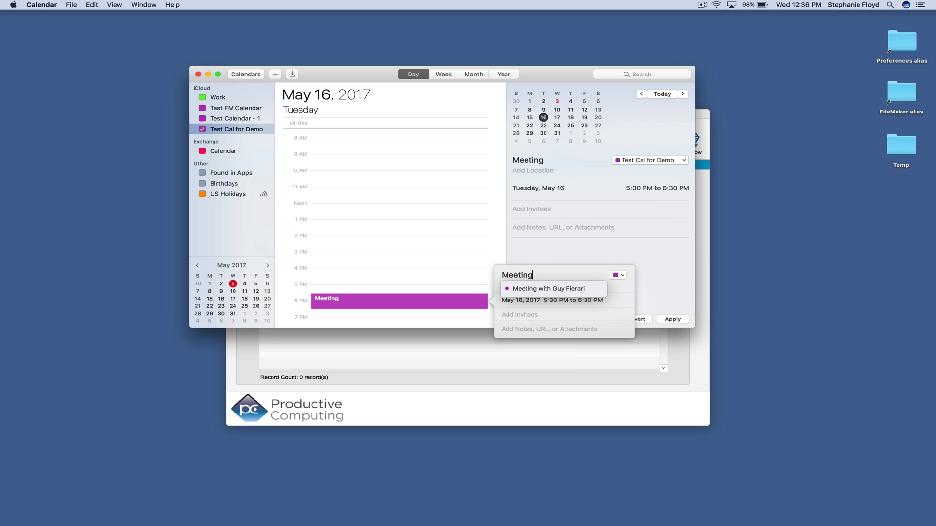
pyautogui.write('with Bob')
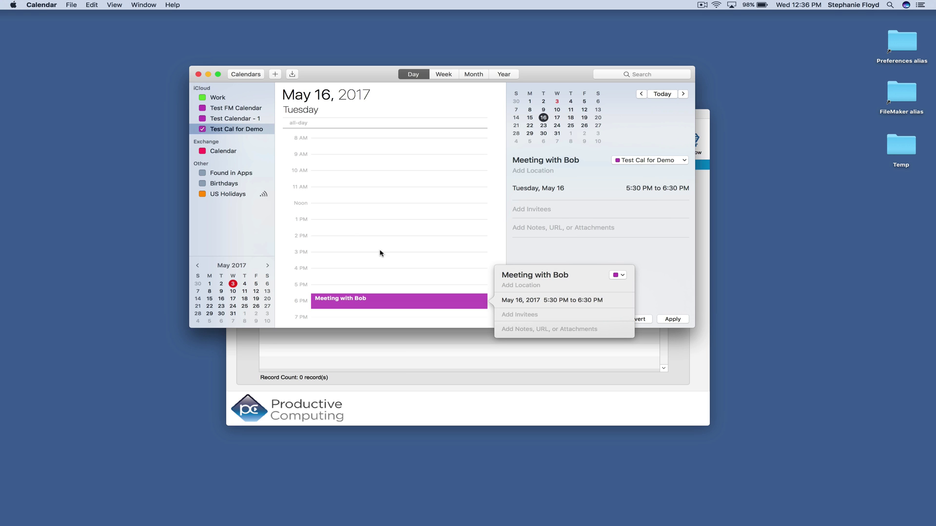
# Add a 'Presentation' event on May 29 at 4:45 PM
pyautogui.click(598, 125)
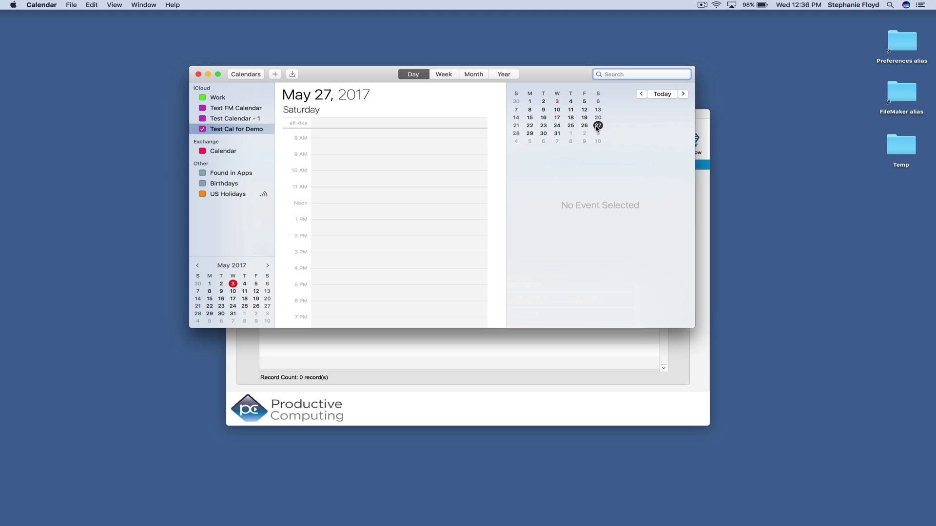
pyautogui.click(530, 133)
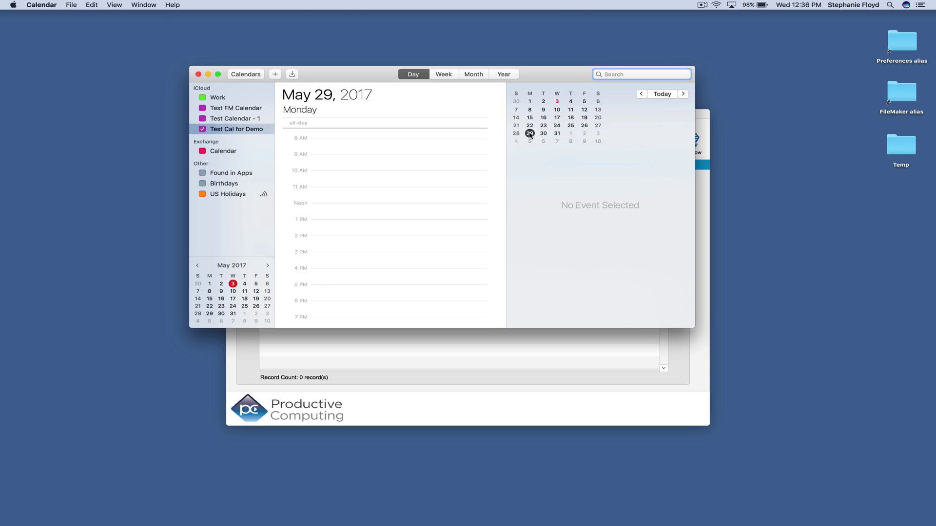
pyautogui.doubleClick(330, 284)
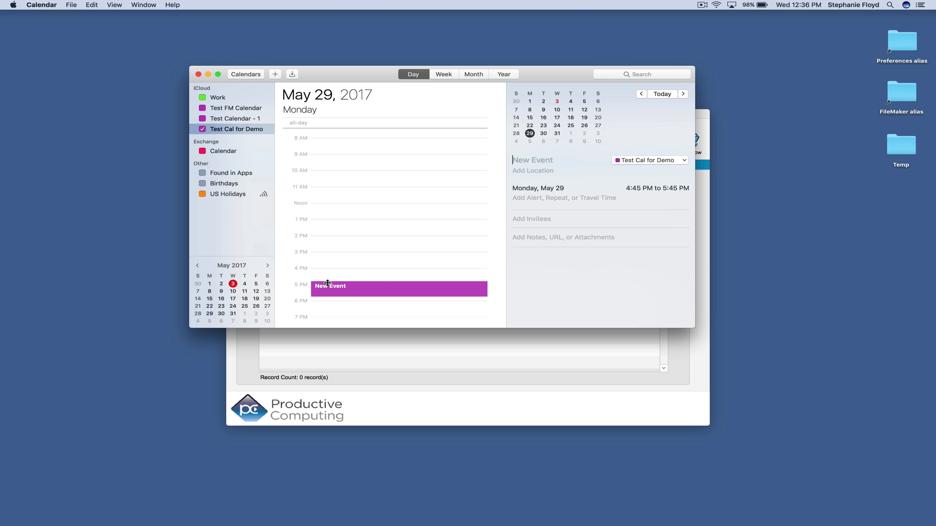
pyautogui.click(534, 162)
pyautogui.write('Press')
pyautogui.write('ntation')
# Close Calendar and import This Month's events from Test Cal for Demo into FileMaker
pyautogui.click(205, 77)
pyautogui.click(325, 203)
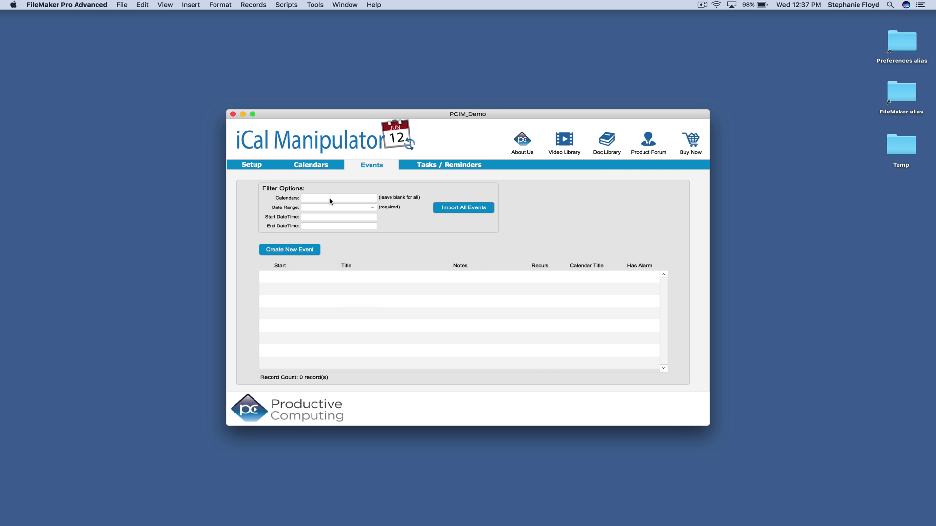
pyautogui.click(327, 198)
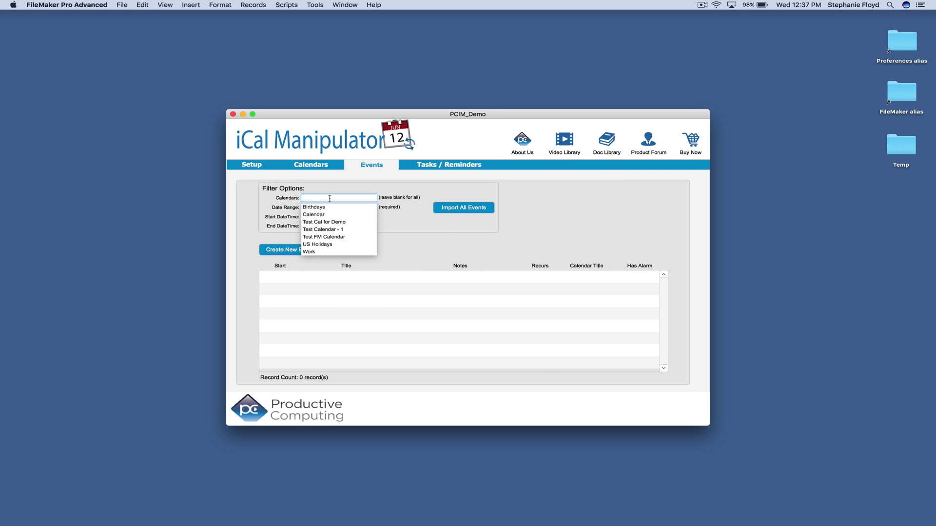
pyautogui.click(337, 222)
pyautogui.click(363, 210)
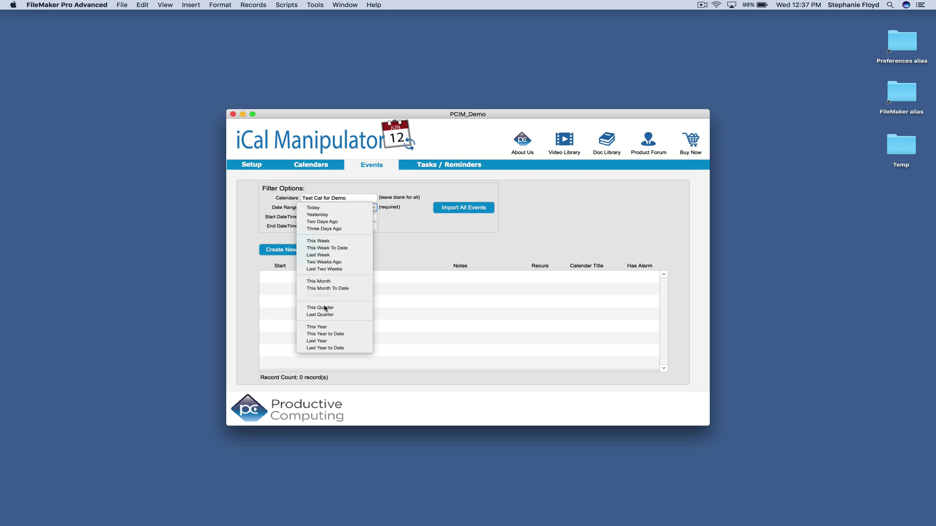
pyautogui.click(335, 282)
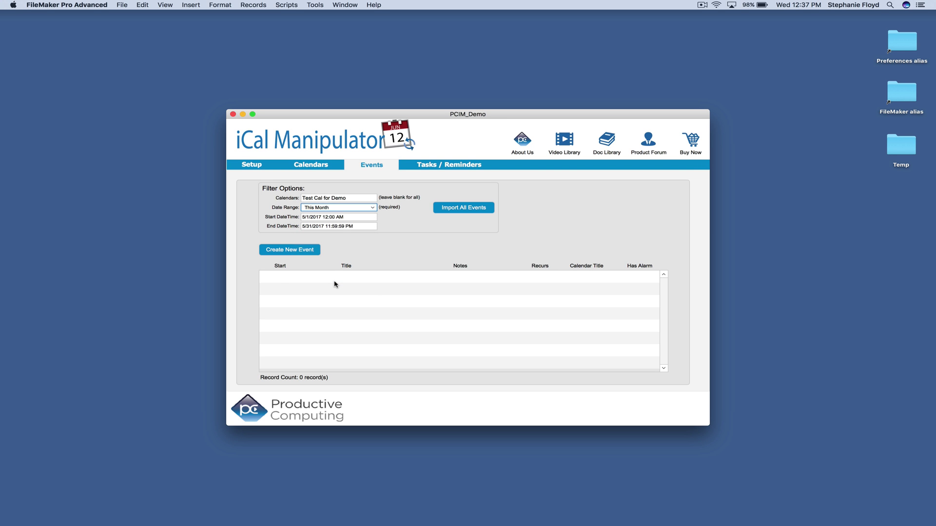
pyautogui.click(470, 211)
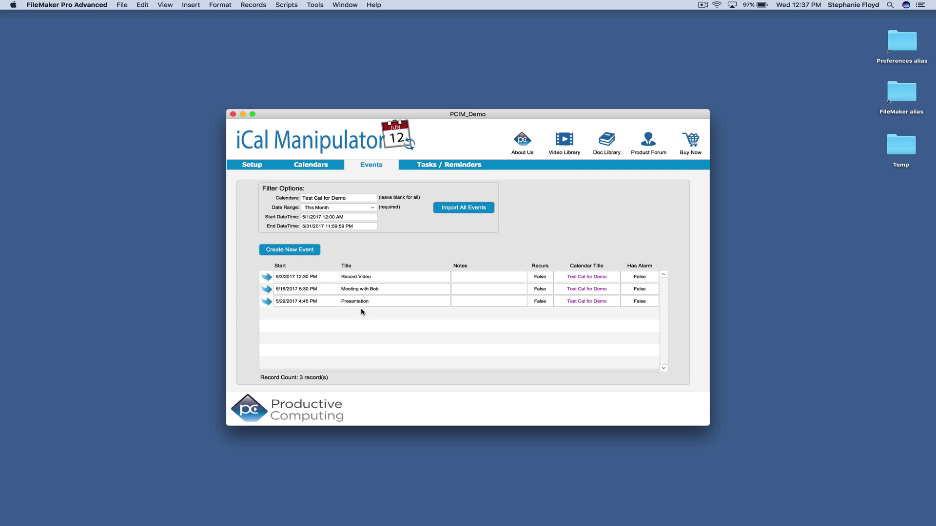
# Rename the Presentation event to 'Presentation for Board'
pyautogui.click(267, 302)
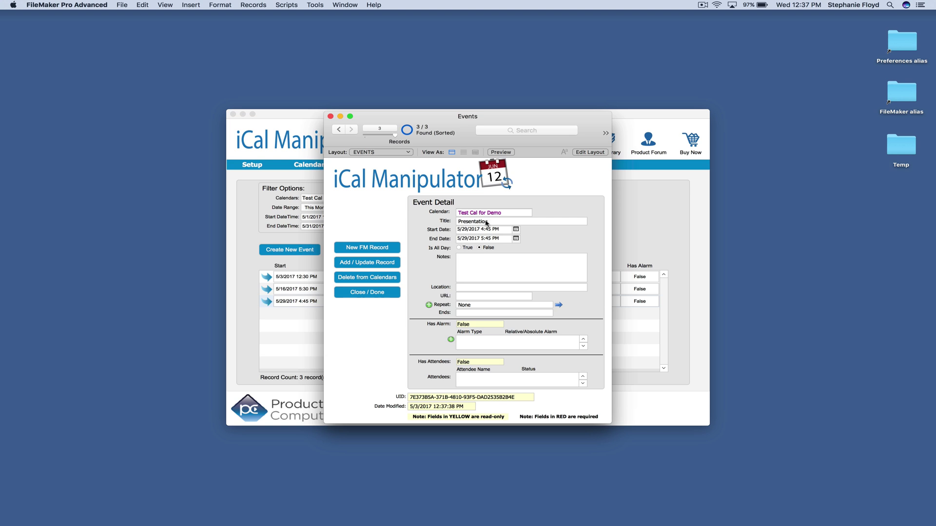
pyautogui.click(487, 222)
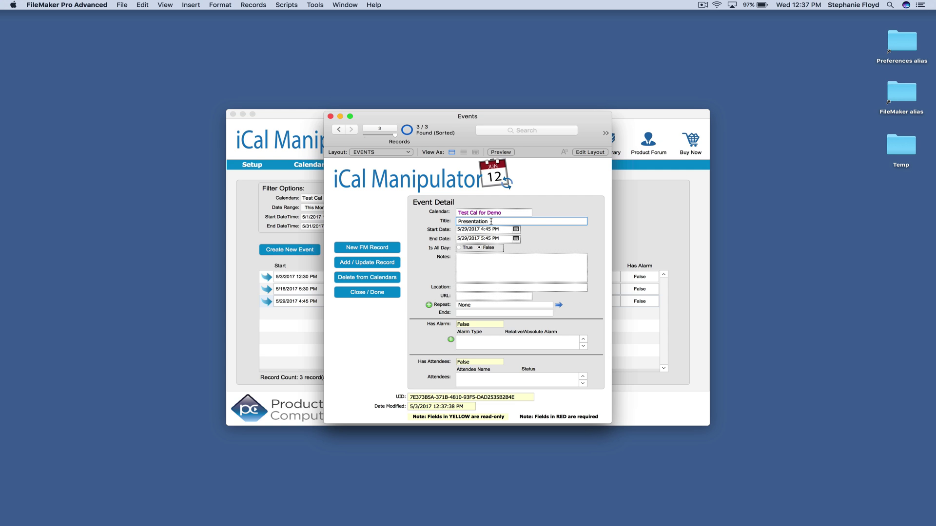
pyautogui.write('for Board')
pyautogui.click(561, 195)
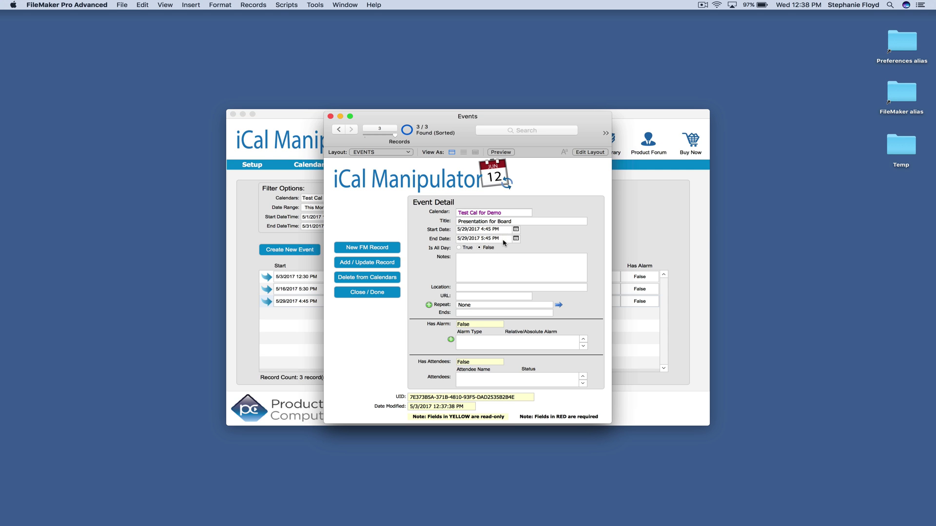
# Add the note 'Be there at 7:00', save the single record, and open the New Alarm form
pyautogui.click(472, 267)
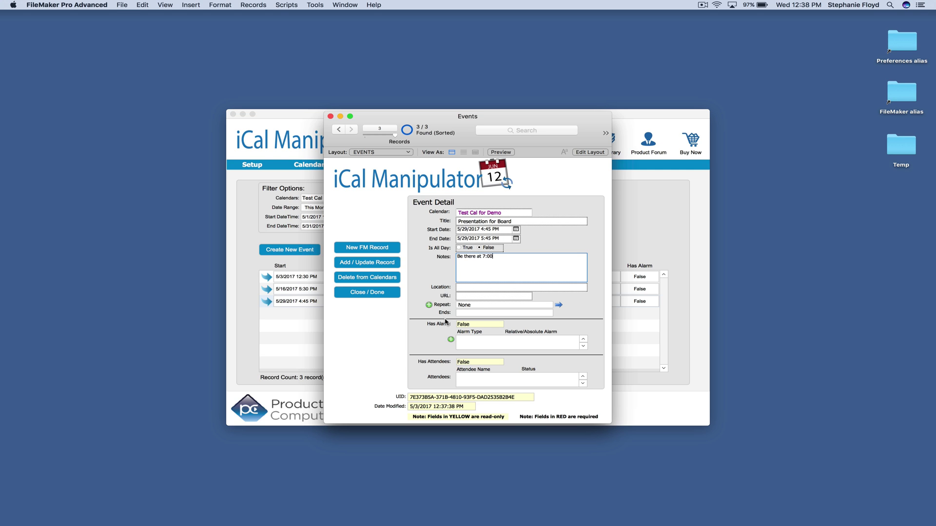
pyautogui.click(374, 264)
pyautogui.click(536, 226)
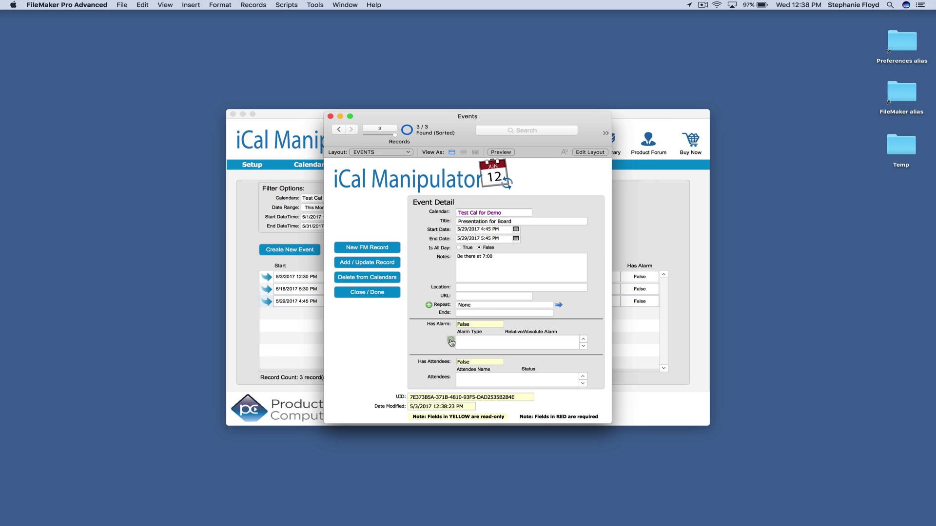
pyautogui.click(451, 341)
# Add a Display alarm at absolute time 5/3/2017 12:38:42 PM, then close the event detail
pyautogui.click(520, 277)
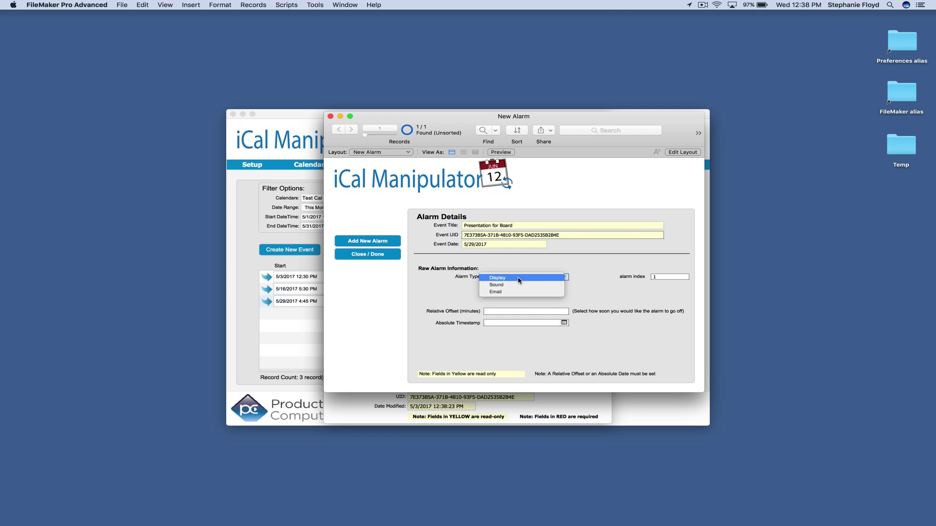
pyautogui.click(519, 279)
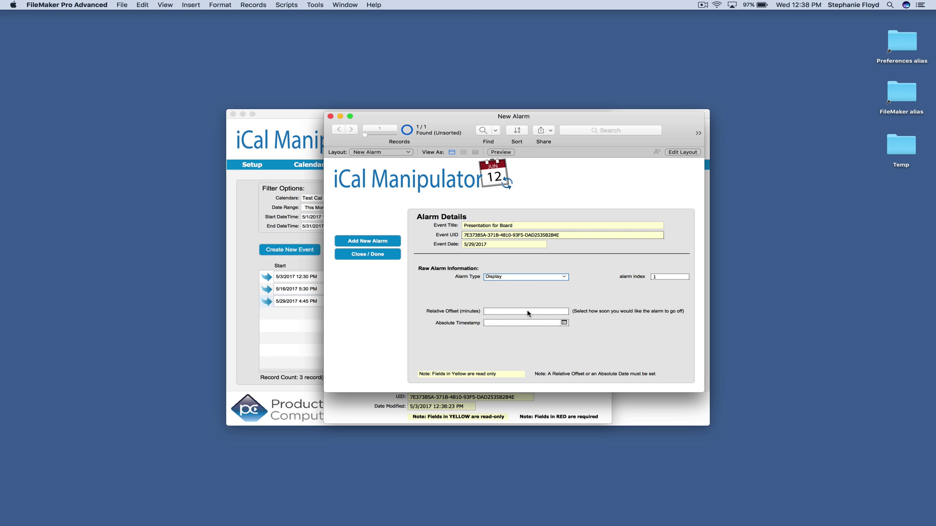
pyautogui.click(528, 312)
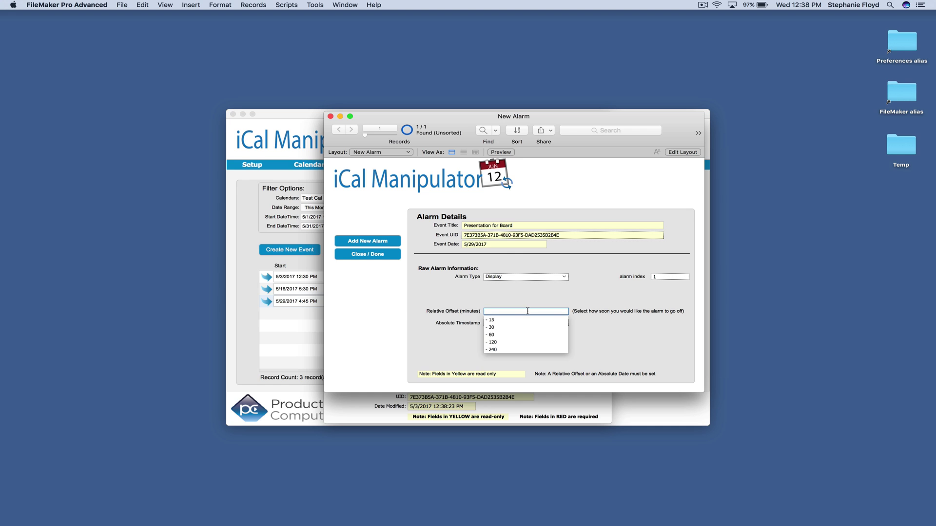
pyautogui.press('Tab')
pyautogui.click(564, 323)
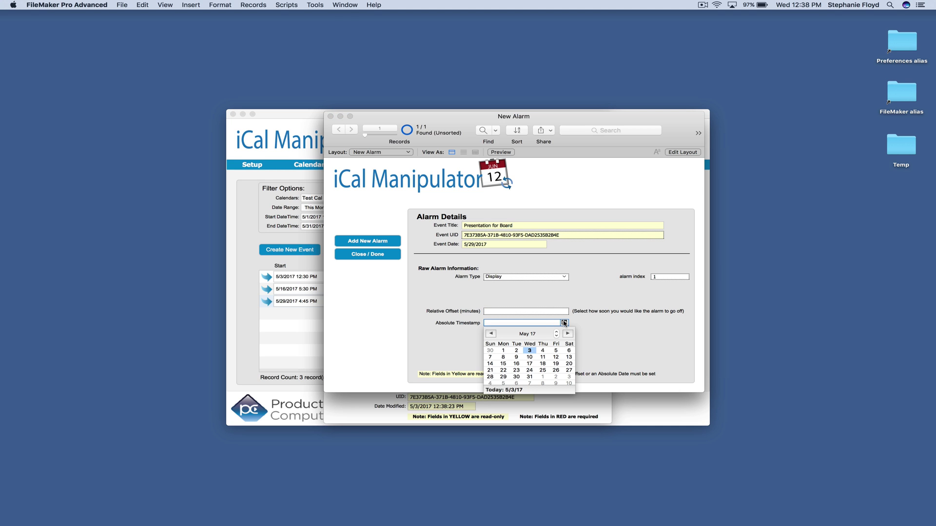
pyautogui.click(529, 351)
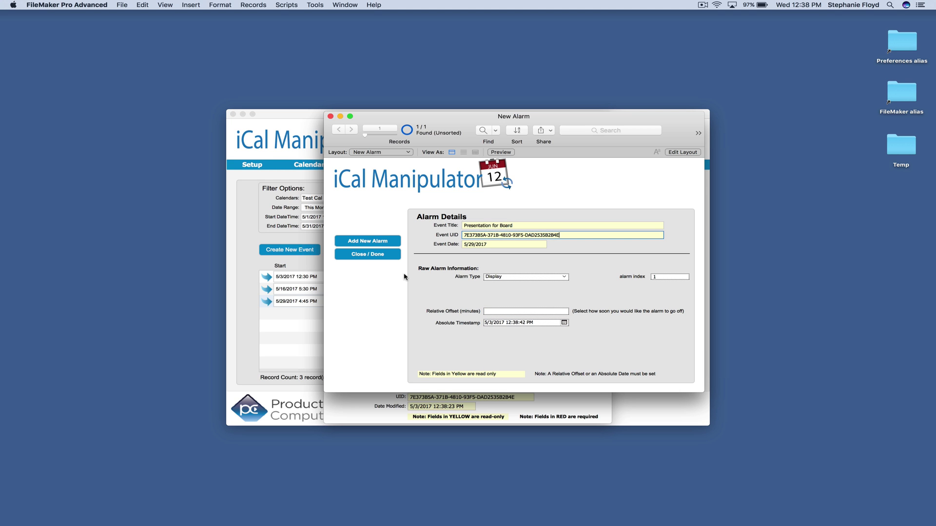
pyautogui.click(377, 242)
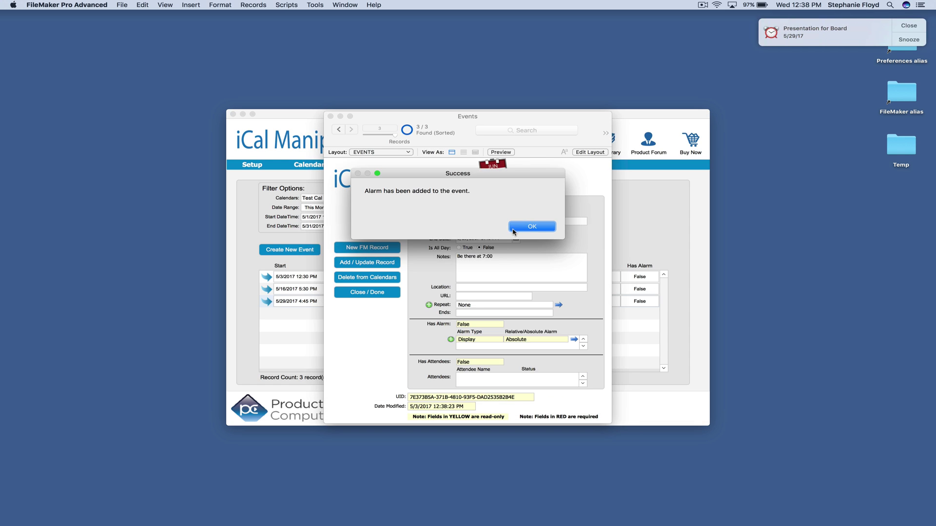
pyautogui.click(514, 232)
pyautogui.click(379, 294)
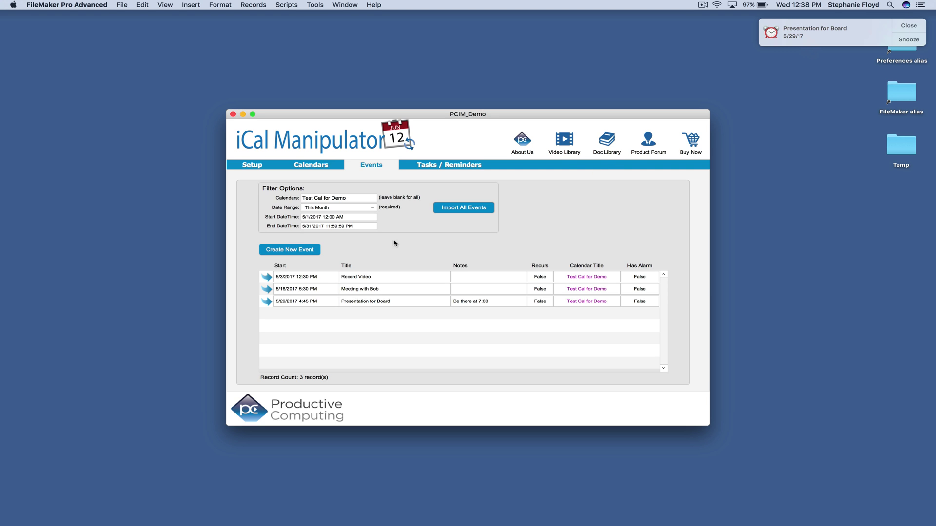
pyautogui.click(94, 317)
pyautogui.press('super+space')
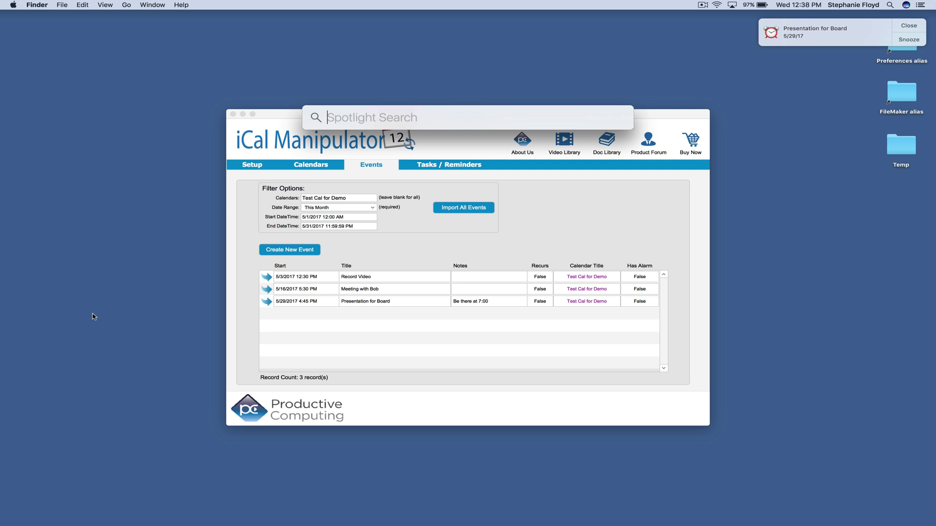
pyautogui.write('calendar')
pyautogui.press('Return')
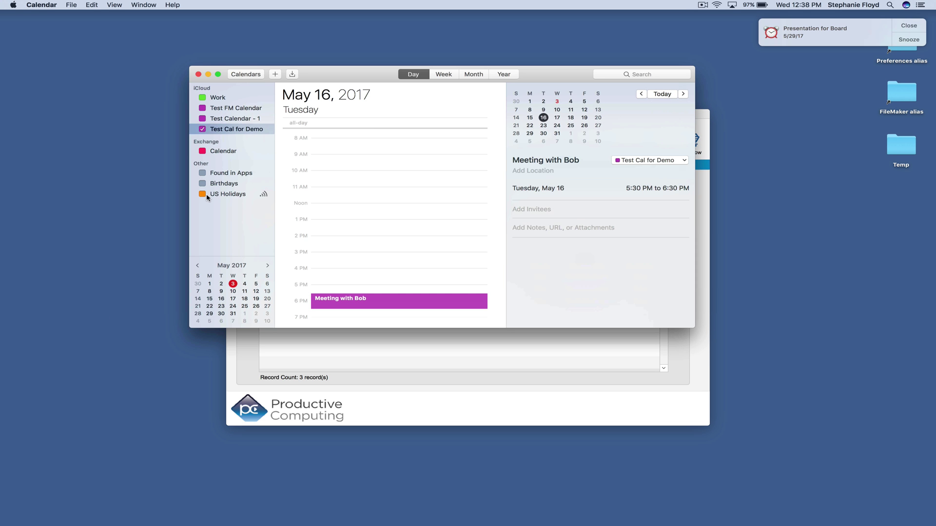
pyautogui.click(472, 75)
pyautogui.doubleClick(376, 276)
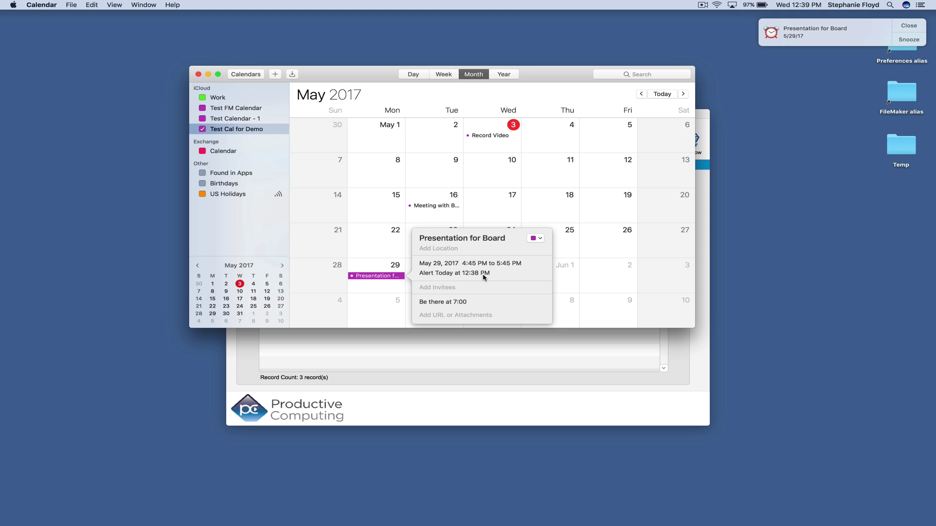
pyautogui.click(210, 74)
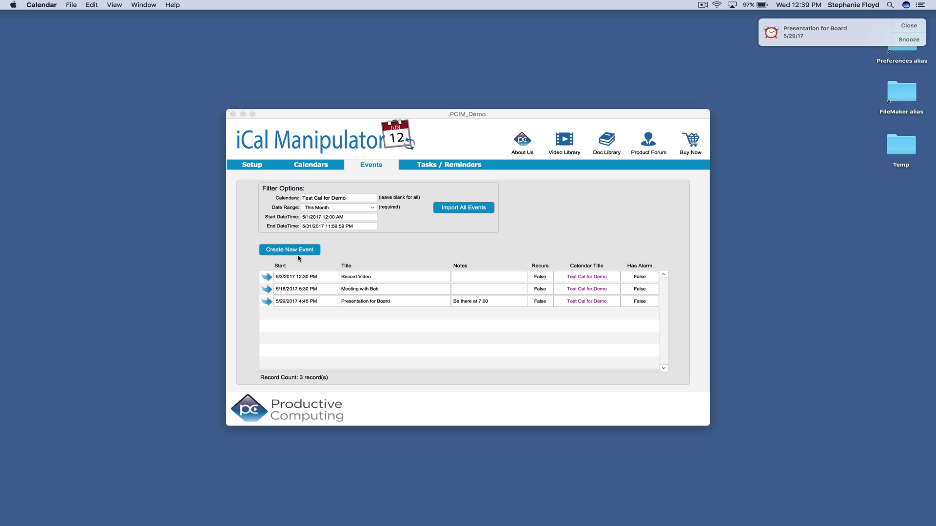
# Add new event Test Event 3 to Test Cal for Demo and post it as a single record
pyautogui.click(298, 250)
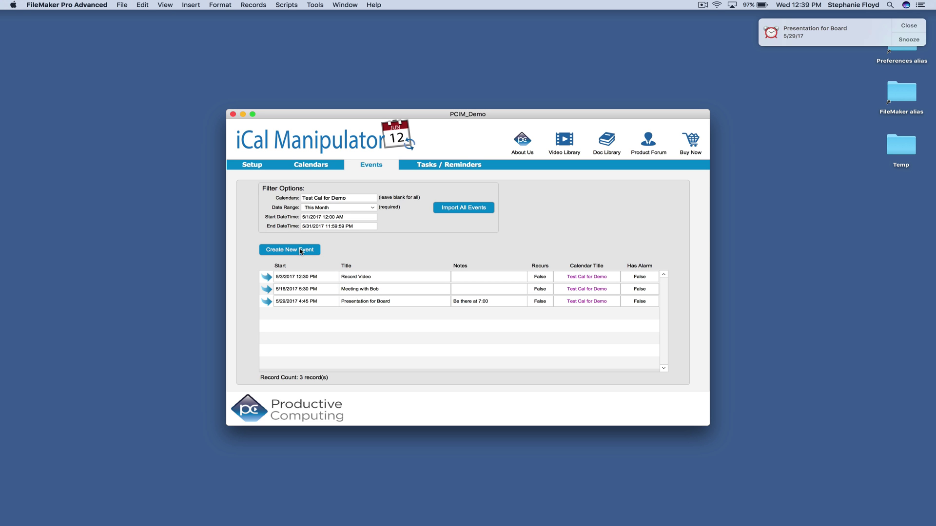
pyautogui.click(486, 215)
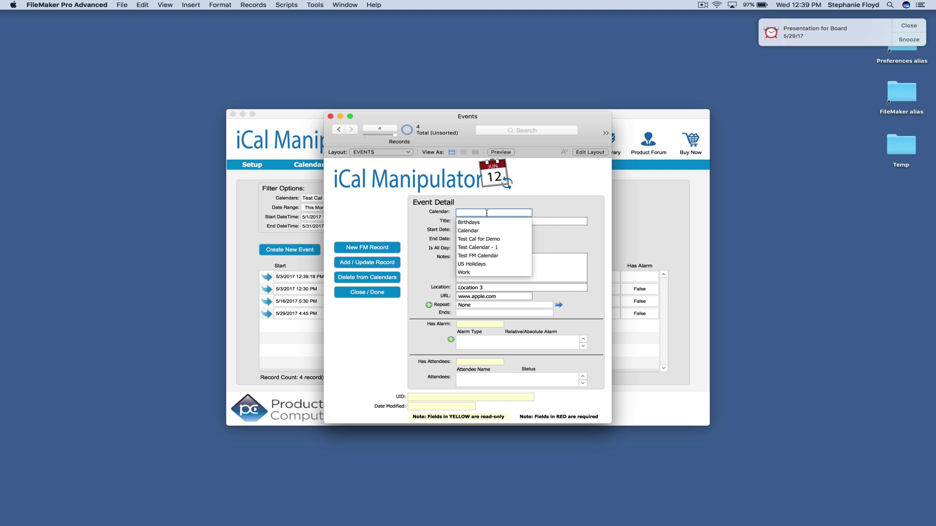
pyautogui.click(493, 238)
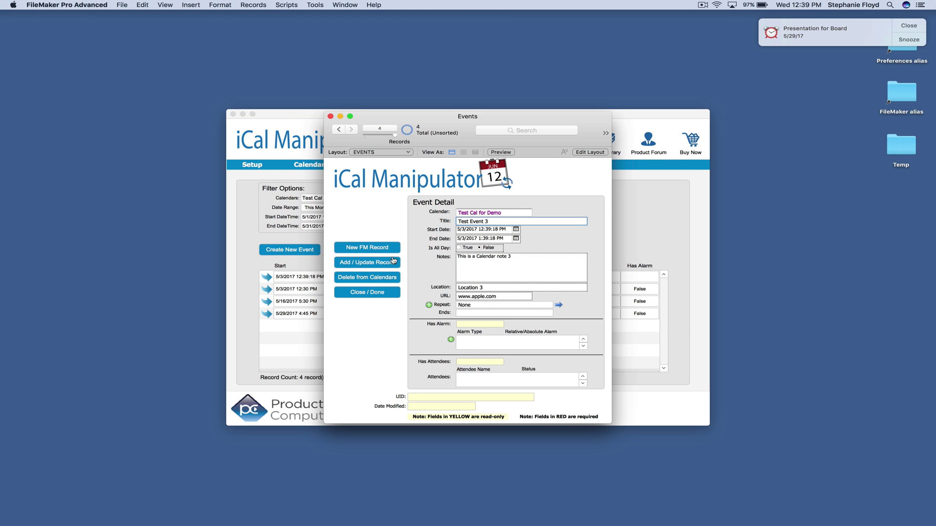
pyautogui.click(384, 263)
pyautogui.click(548, 227)
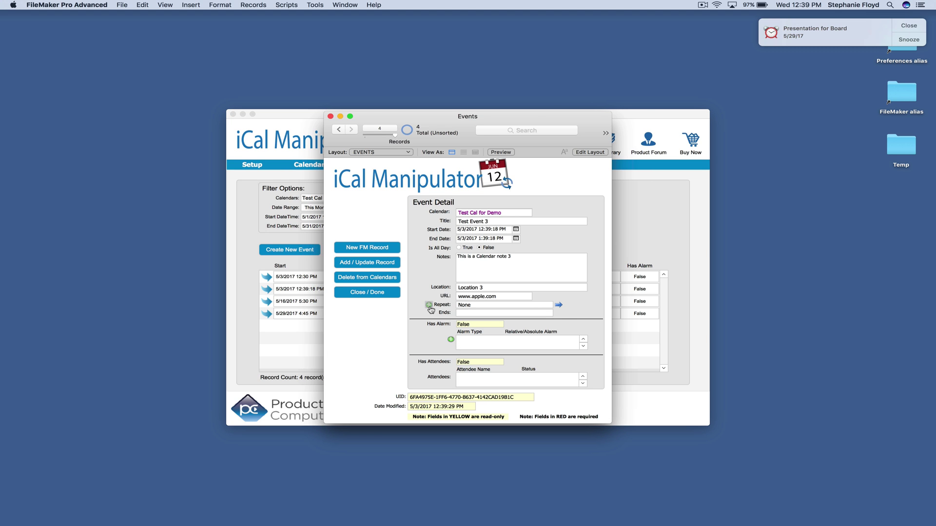
# Give Test Event 3 a daily recurrence, interval 1, ending 5/10/2017, and update the rule in iCal
pyautogui.click(429, 306)
pyautogui.click(507, 269)
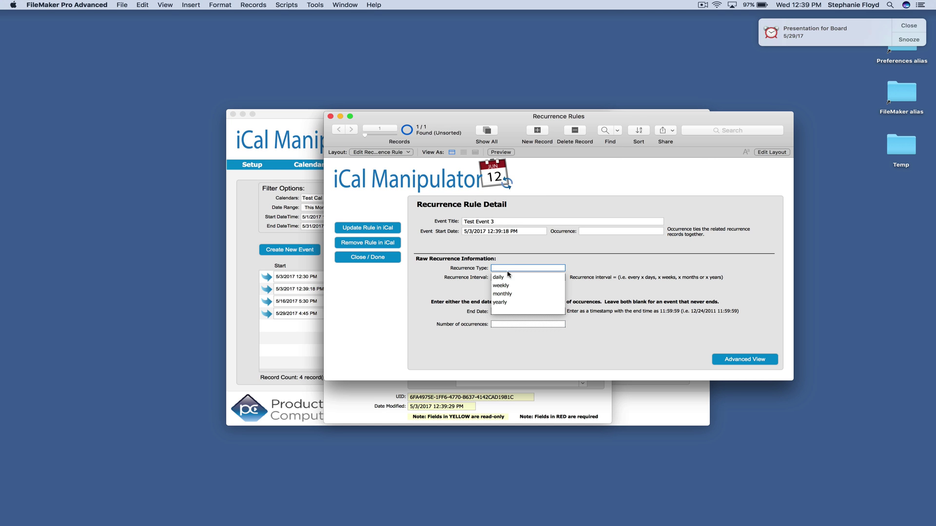
pyautogui.click(507, 276)
pyautogui.click(508, 277)
pyautogui.write('1')
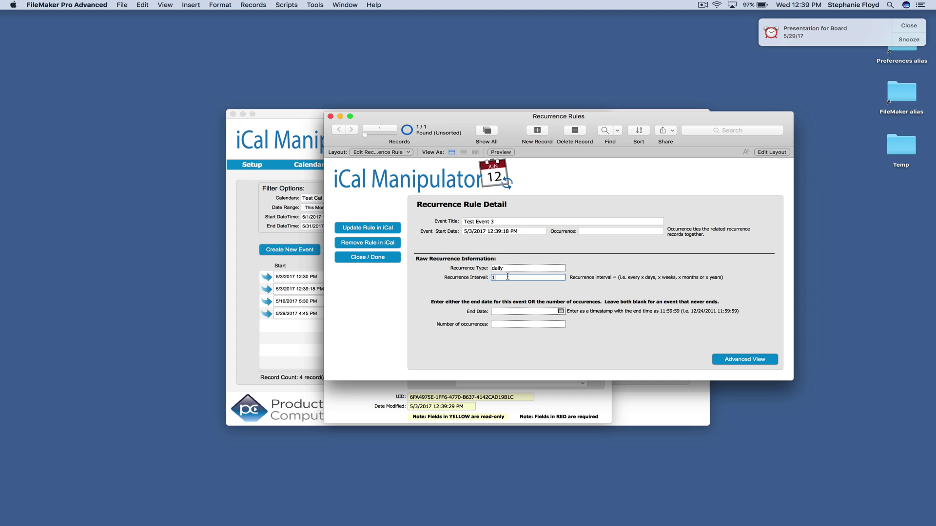
pyautogui.click(561, 312)
pyautogui.click(537, 345)
pyautogui.click(362, 233)
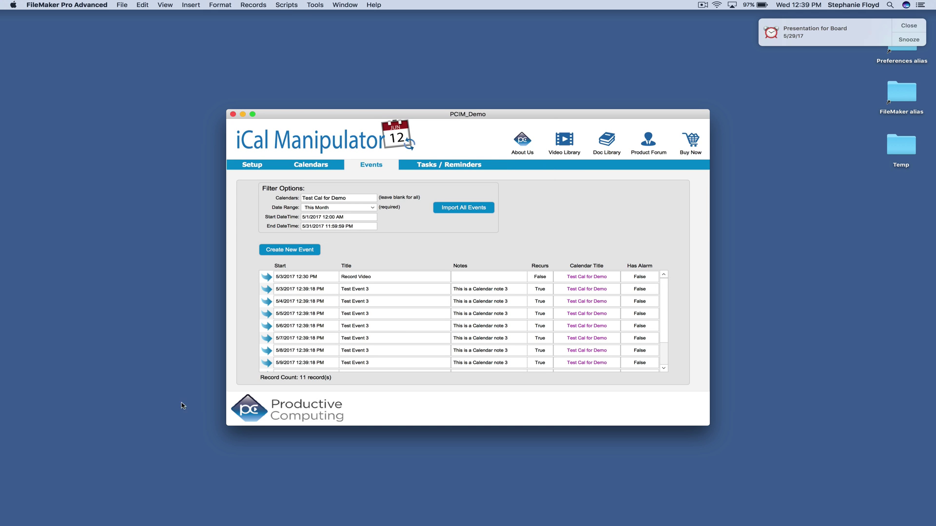
pyautogui.press('space')
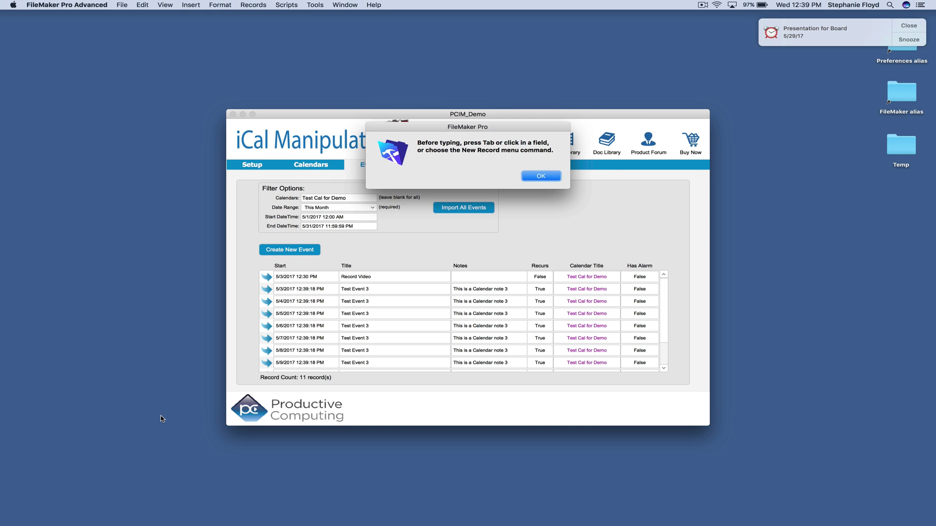
pyautogui.press('Return')
pyautogui.click(135, 414)
pyautogui.press('super+space')
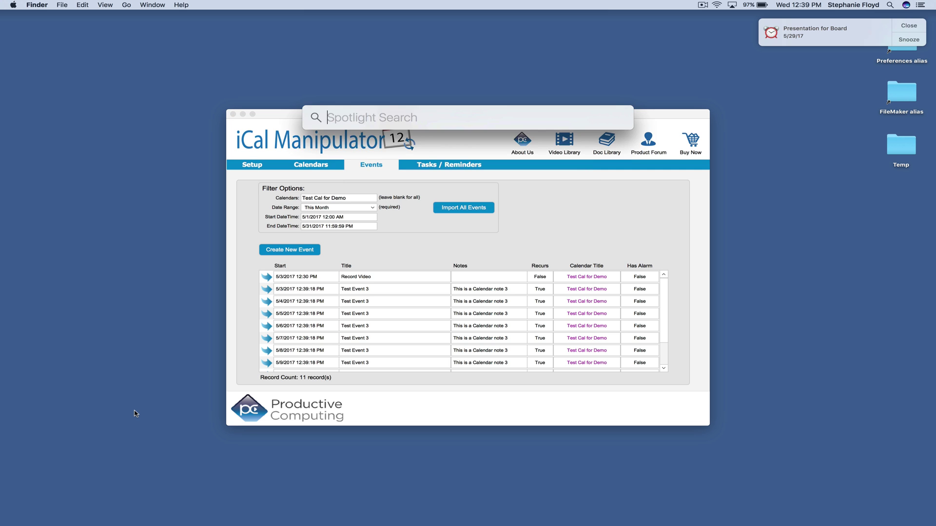
pyautogui.write('ca')
pyautogui.press('Return')
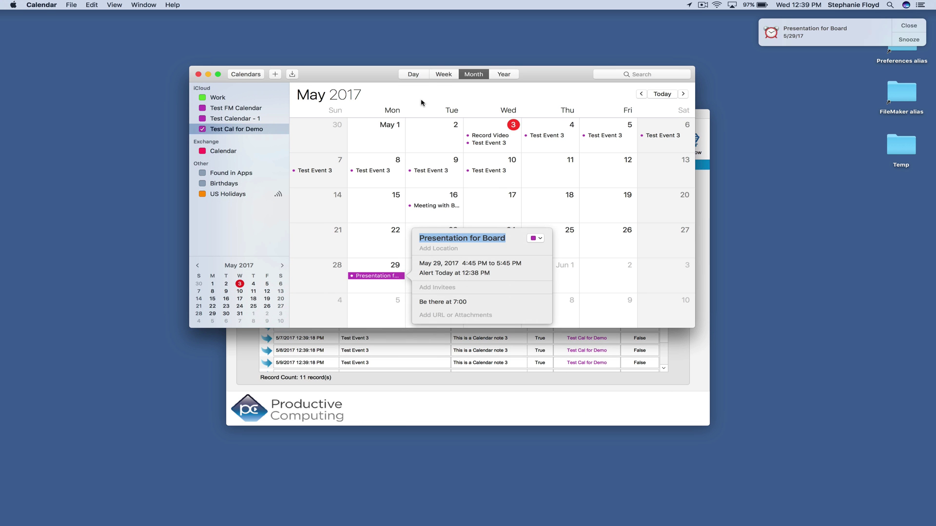
pyautogui.click(423, 103)
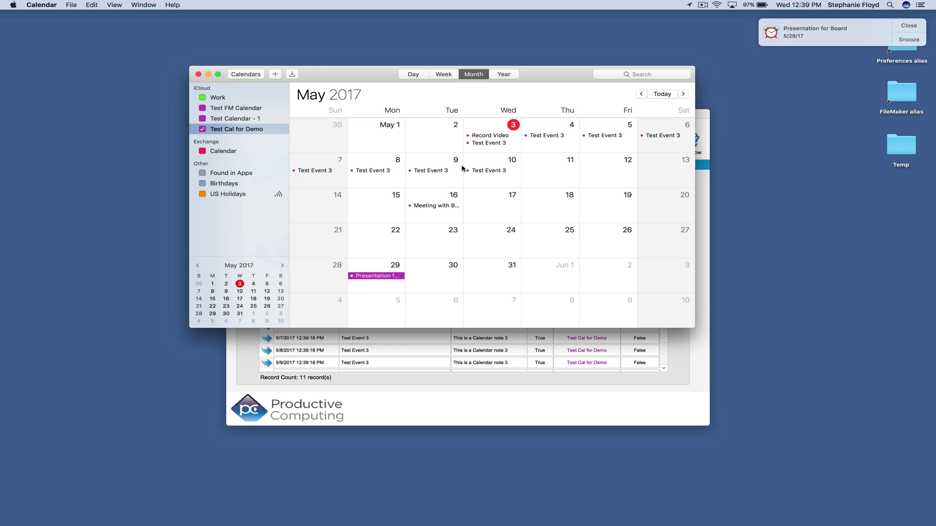
pyautogui.click(207, 74)
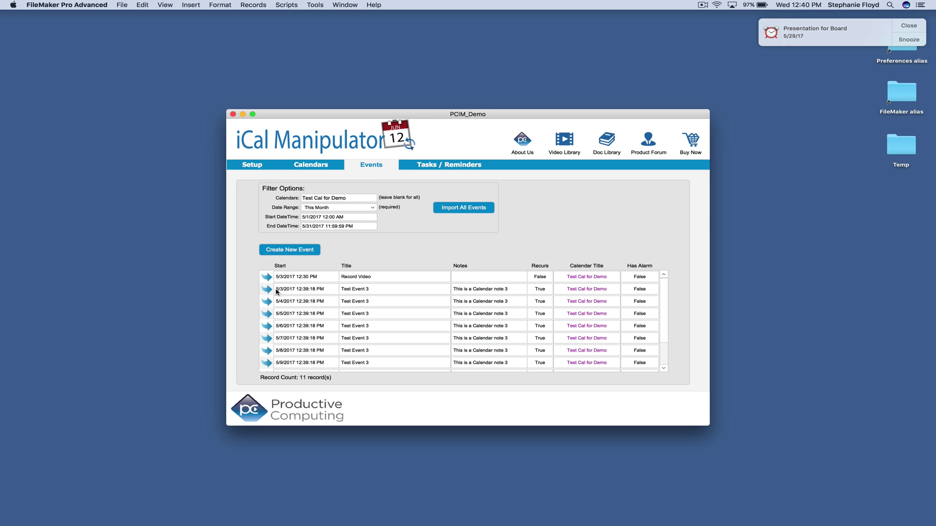
# Delete Test Event 3 with all future occurrences from the calendars, confirming each prompt
pyautogui.click(267, 289)
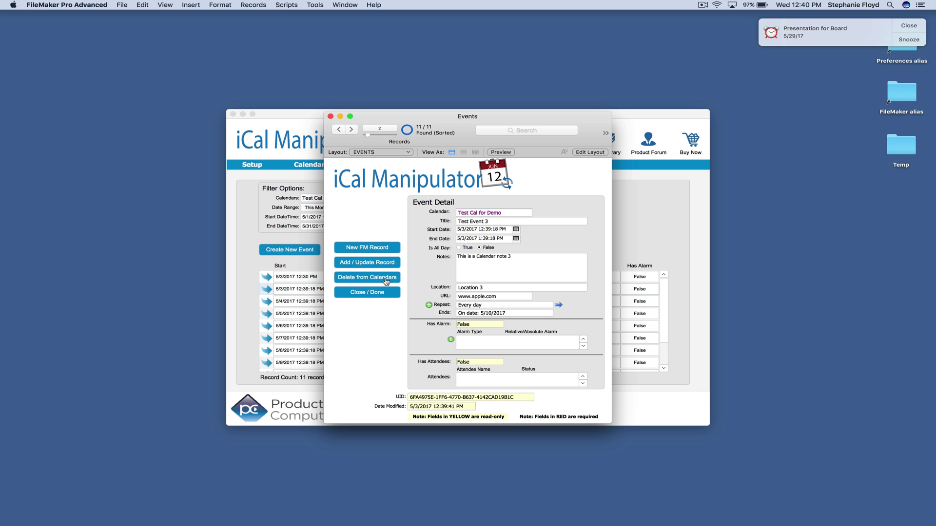
pyautogui.click(385, 281)
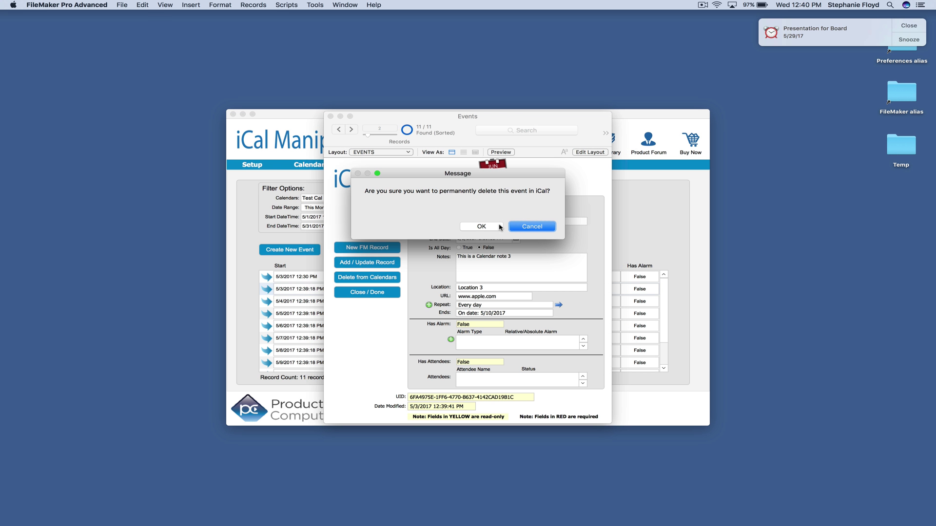
pyautogui.click(489, 228)
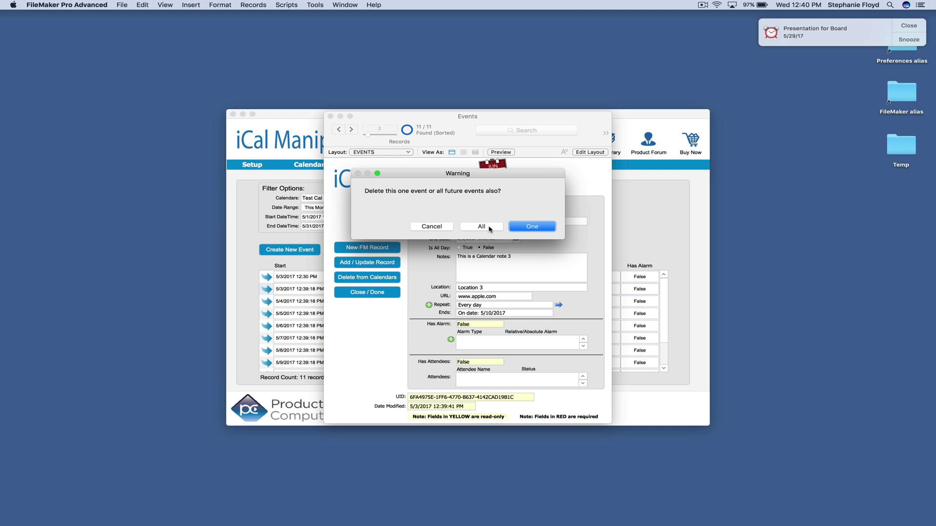
pyautogui.click(481, 227)
pyautogui.click(528, 230)
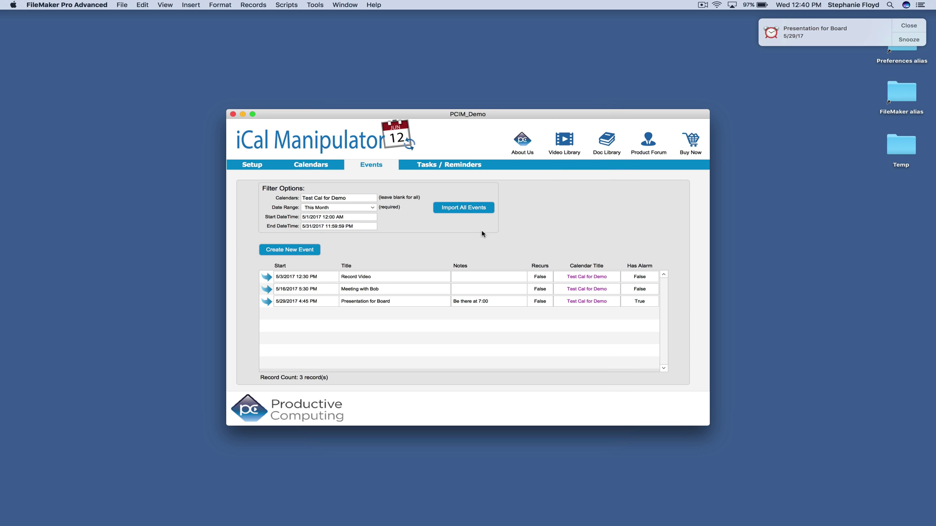
pyautogui.click(177, 423)
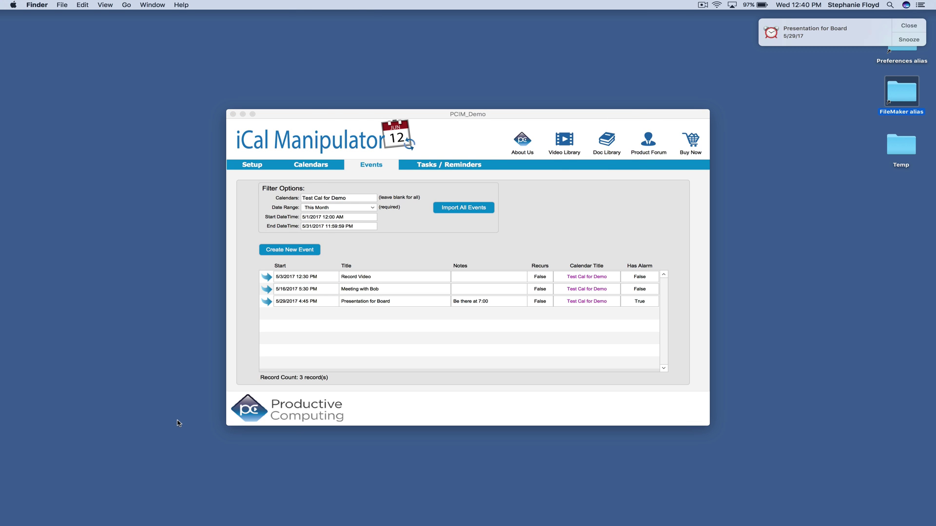
pyautogui.press('super+space')
pyautogui.write('calendar')
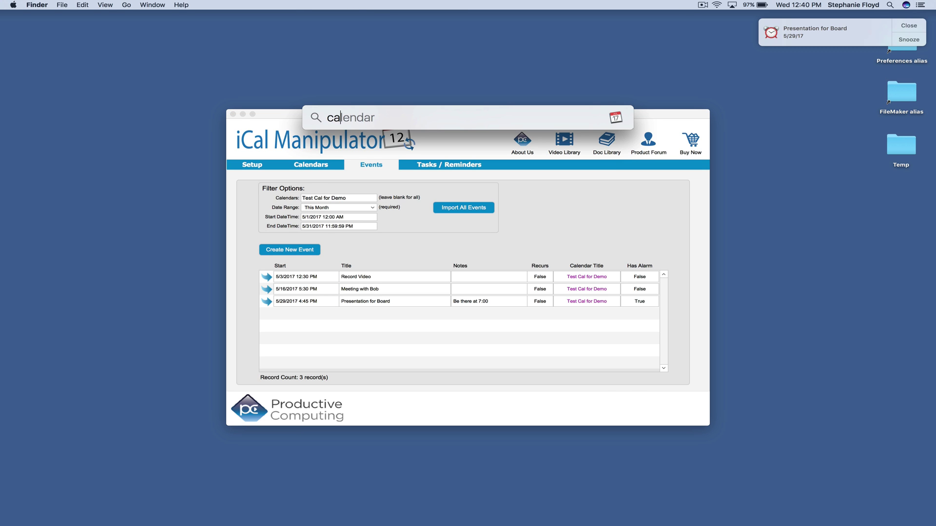
pyautogui.press('Return')
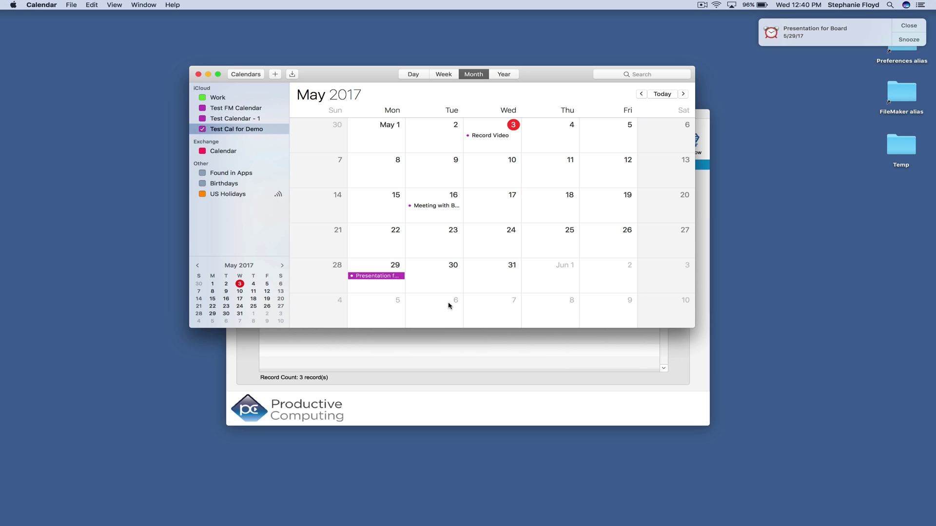
pyautogui.click(208, 74)
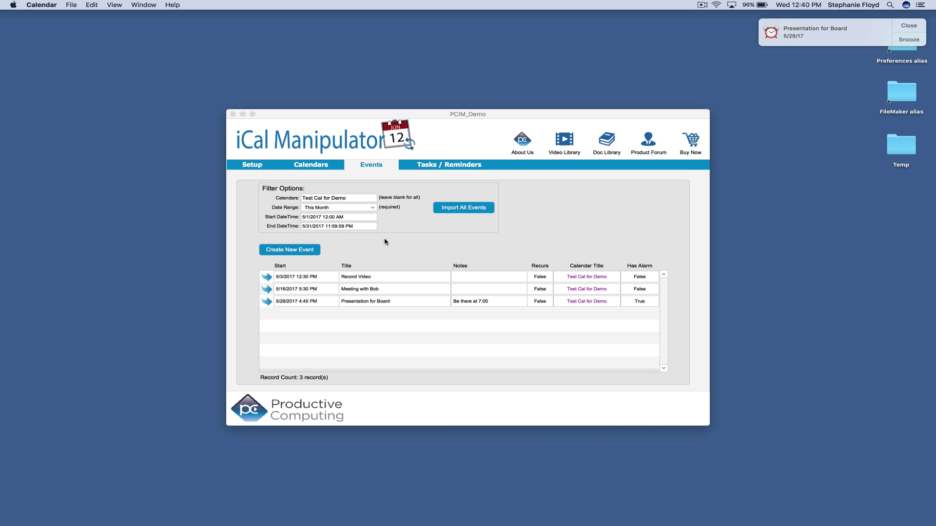
# Filter Tasks / Reminders to Test Reminder List 2-3 and import all its reminders
pyautogui.click(444, 165)
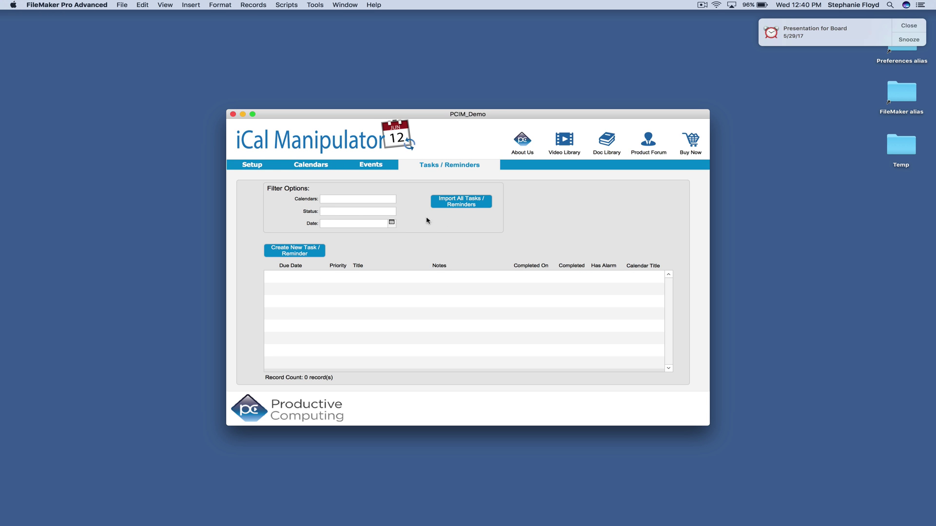
pyautogui.click(373, 199)
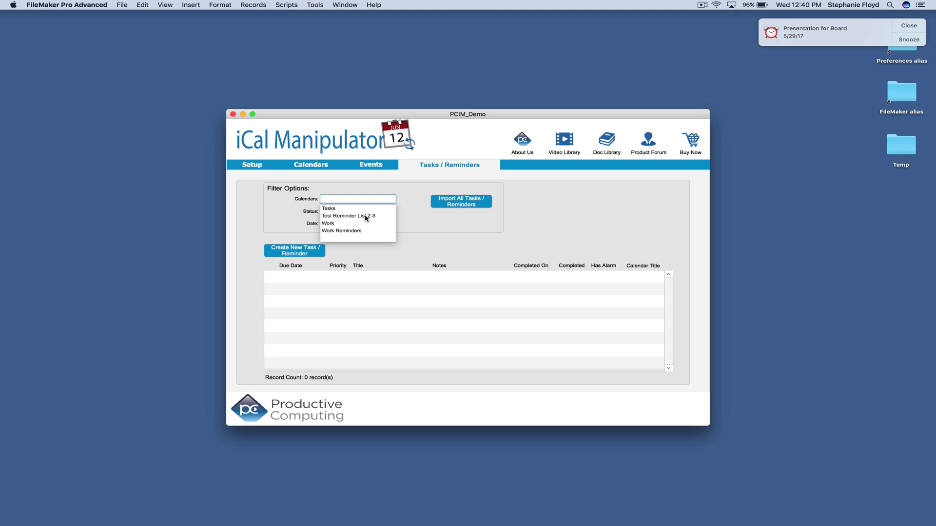
pyautogui.click(367, 217)
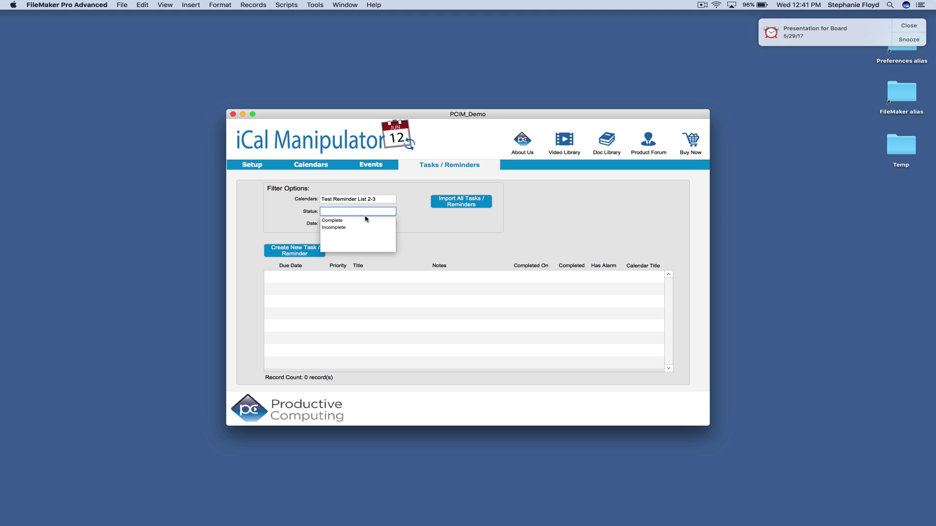
pyautogui.click(407, 226)
pyautogui.click(467, 207)
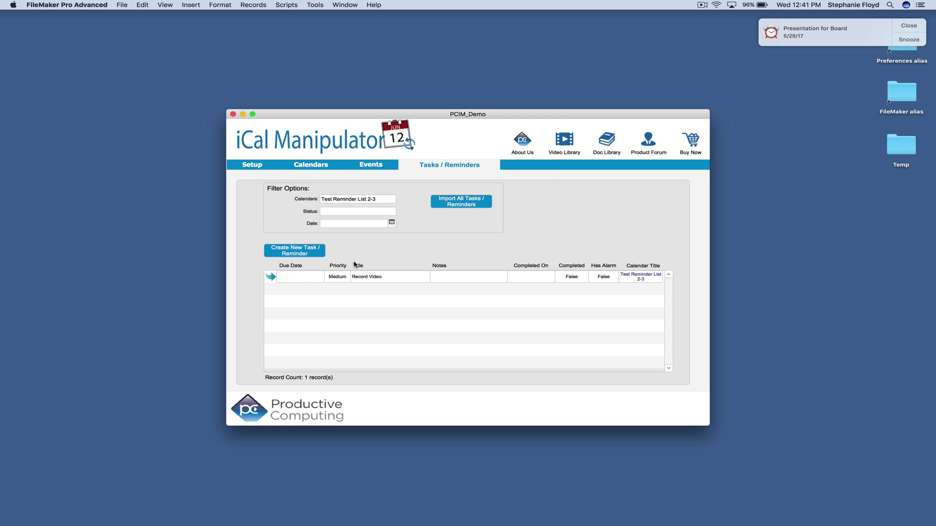
# Add a High-priority reminder 'Pick up prints from copy shop' to Test Reminder List 2-3
pyautogui.click(300, 250)
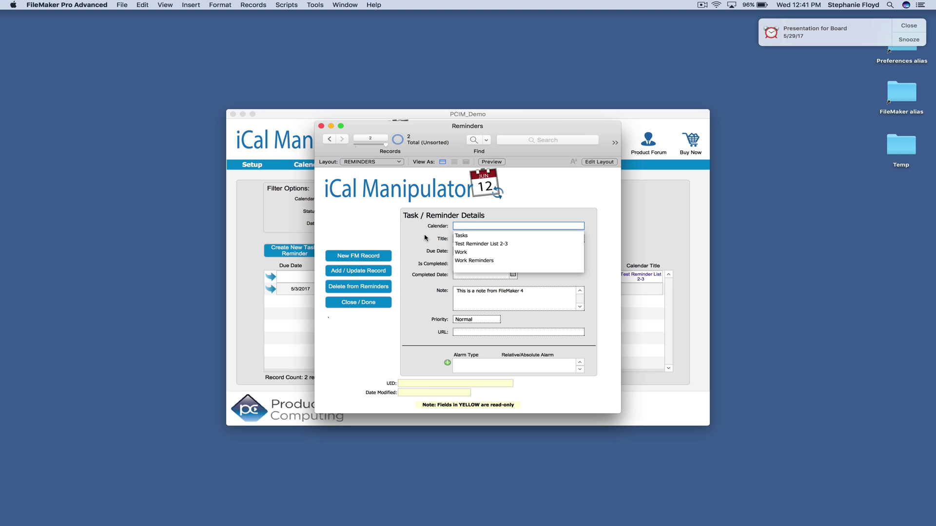
pyautogui.click(480, 244)
pyautogui.press('Tab')
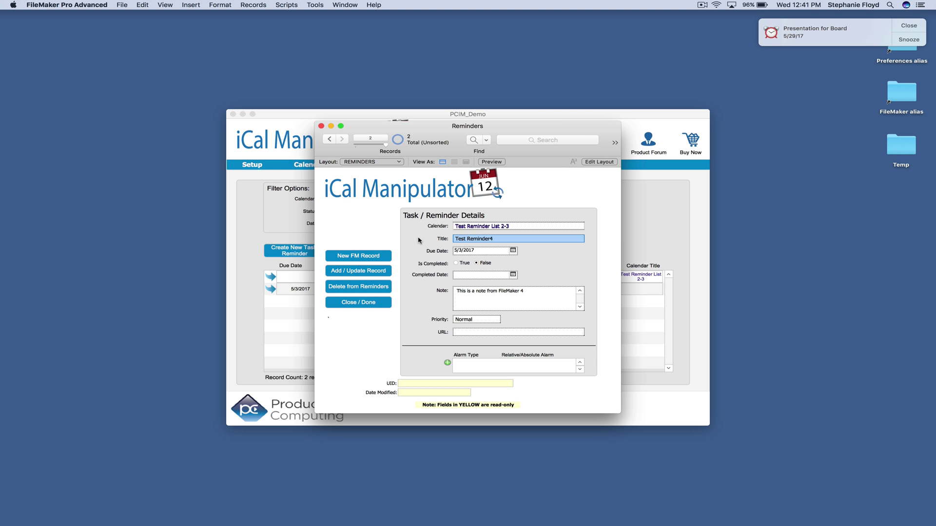
pyautogui.write('Pick up')
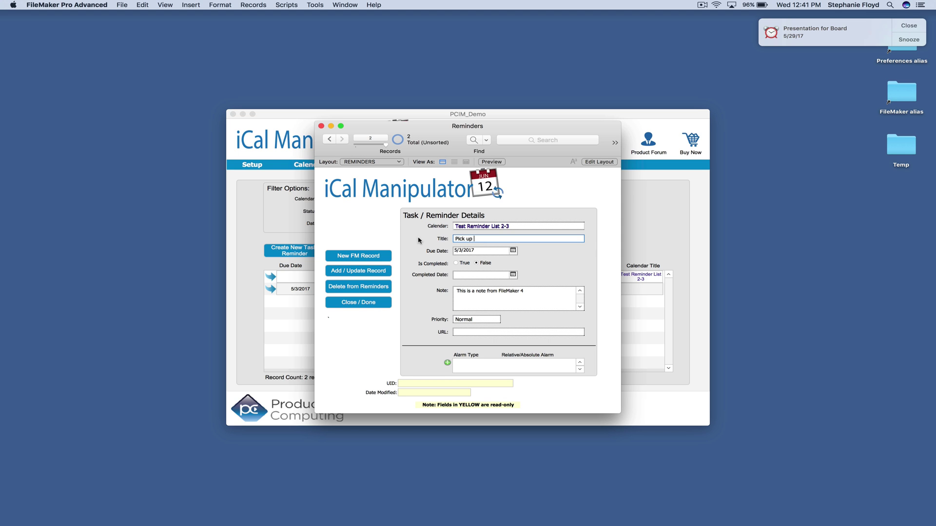
pyautogui.write(' prints from copy shop')
pyautogui.click(487, 323)
pyautogui.click(480, 356)
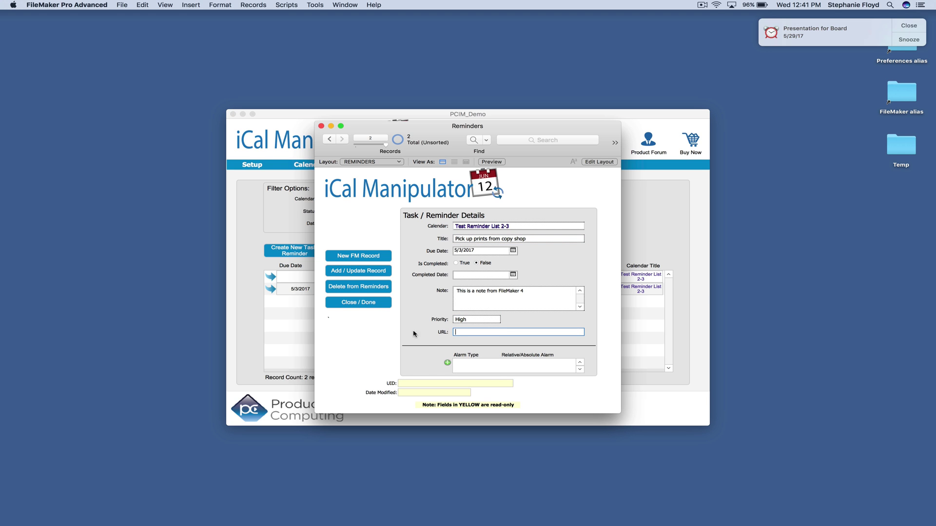
pyautogui.click(422, 364)
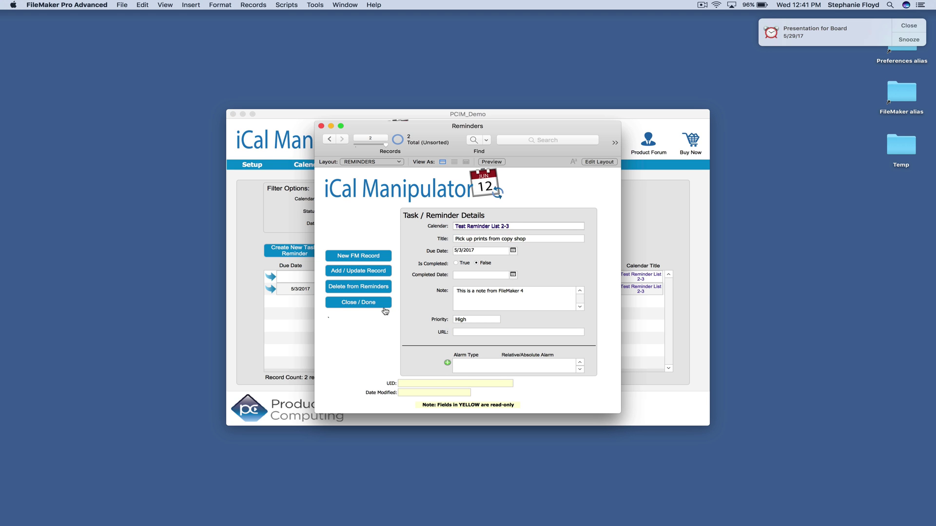
# Save the reminder as a single record and attach a Display alarm dated 5/3/2017
pyautogui.click(531, 227)
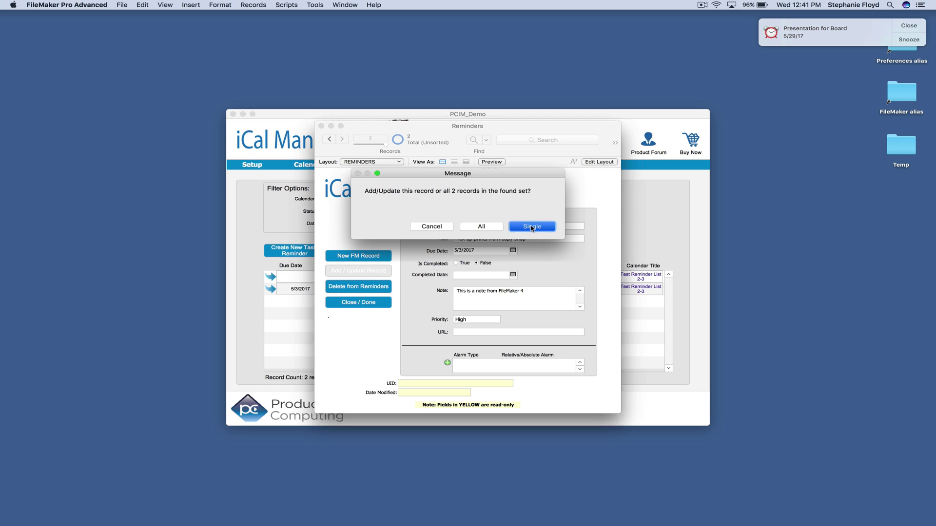
pyautogui.click(447, 363)
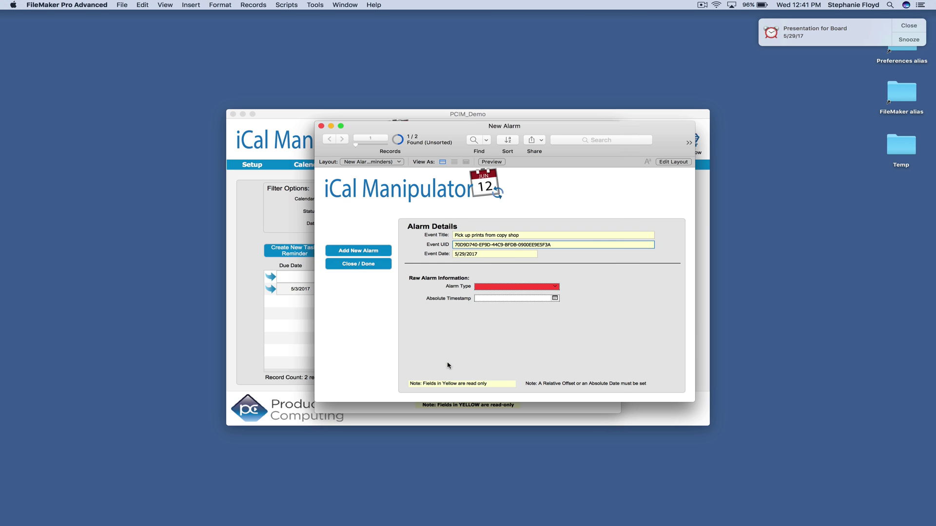
pyautogui.click(523, 286)
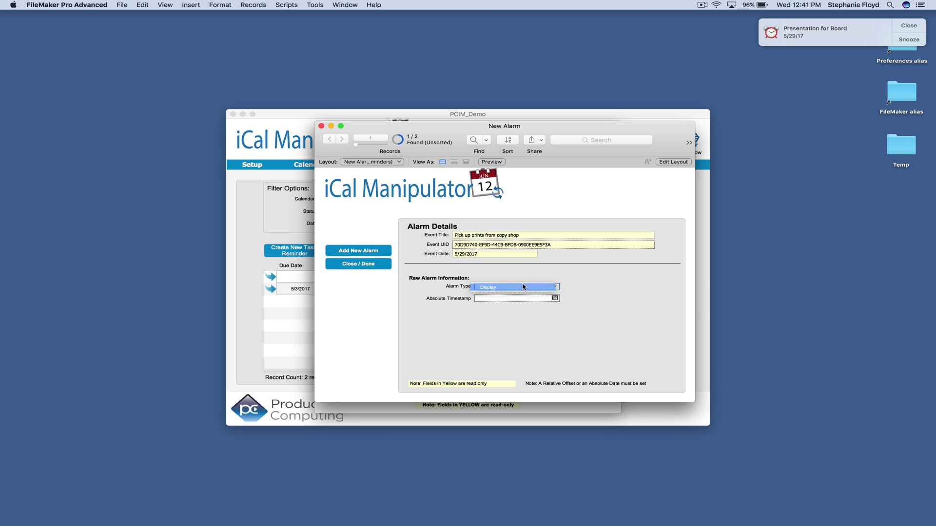
pyautogui.click(517, 292)
pyautogui.click(554, 298)
pyautogui.click(520, 326)
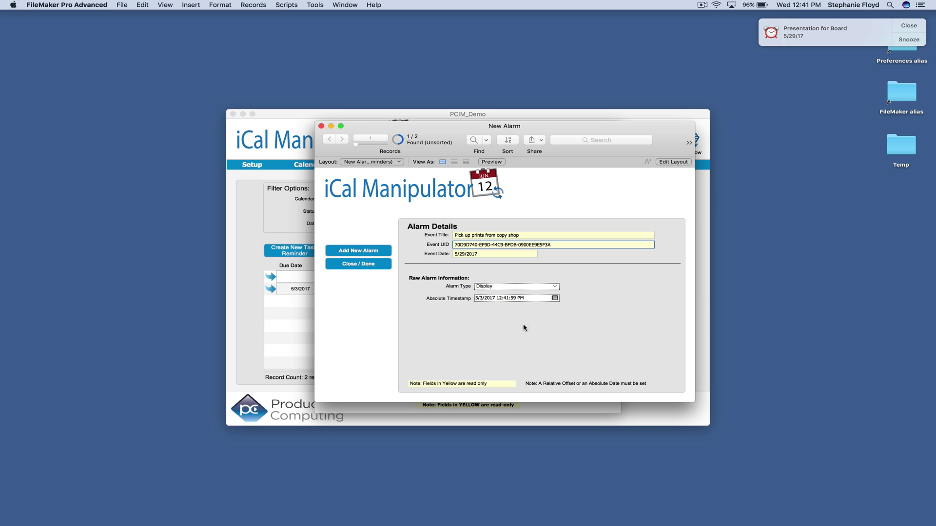
pyautogui.click(367, 251)
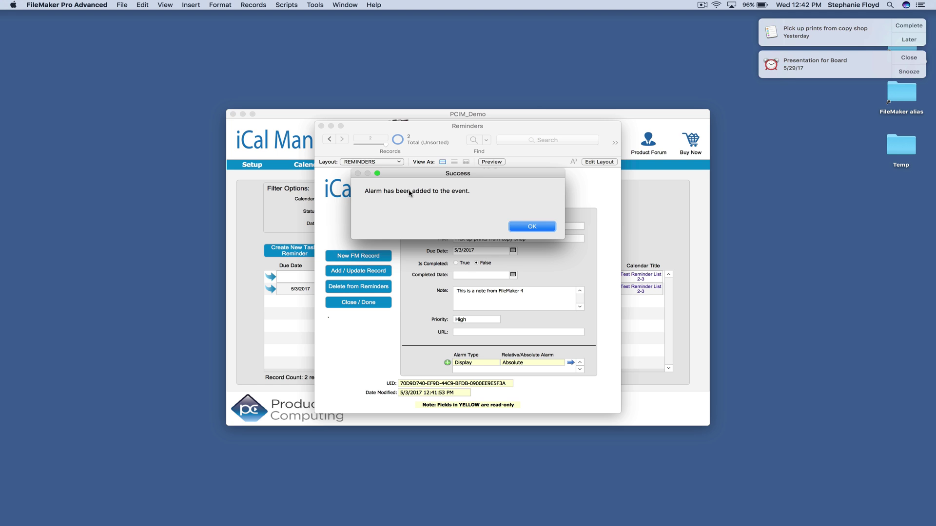
pyautogui.click(531, 226)
# Close the reminder details and launch Apple Reminders through a Spotlight search for 'reminders'
pyautogui.click(358, 303)
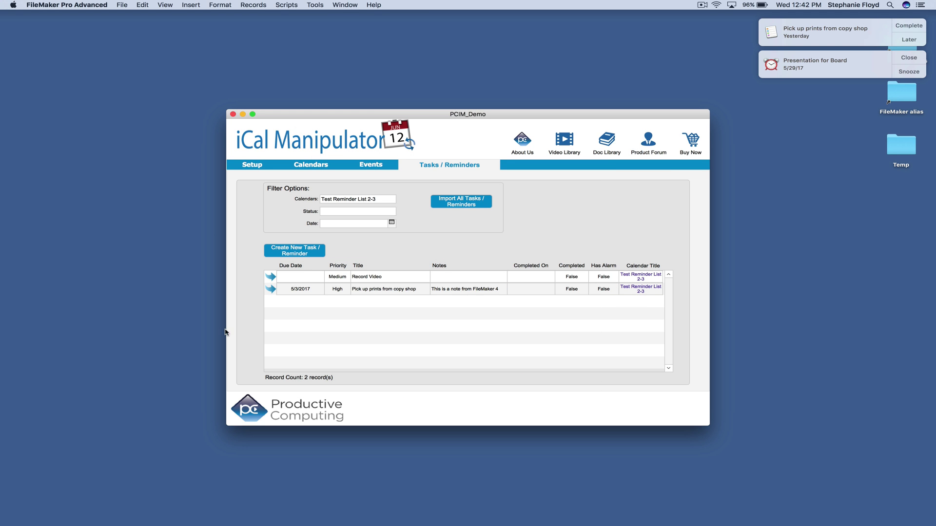
pyautogui.click(136, 348)
pyautogui.press('super+space')
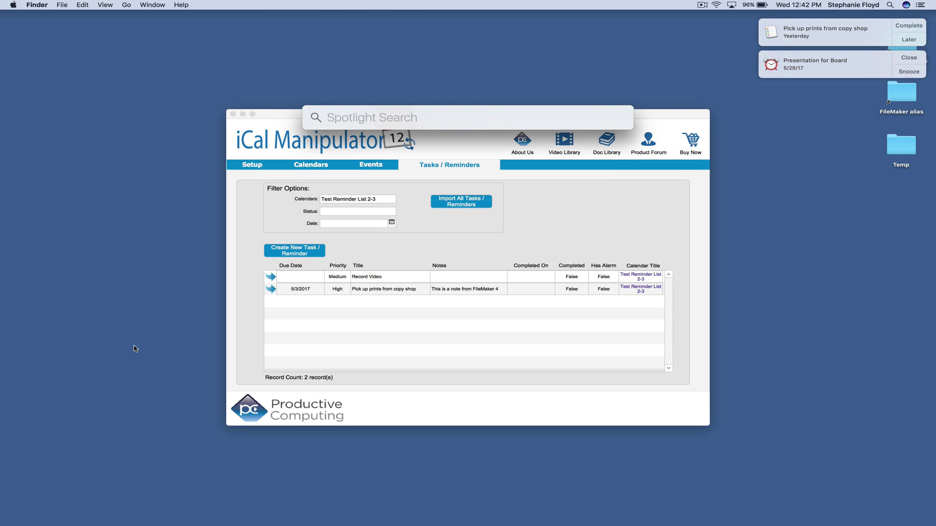
pyautogui.write('reminders')
pyautogui.press('Return')
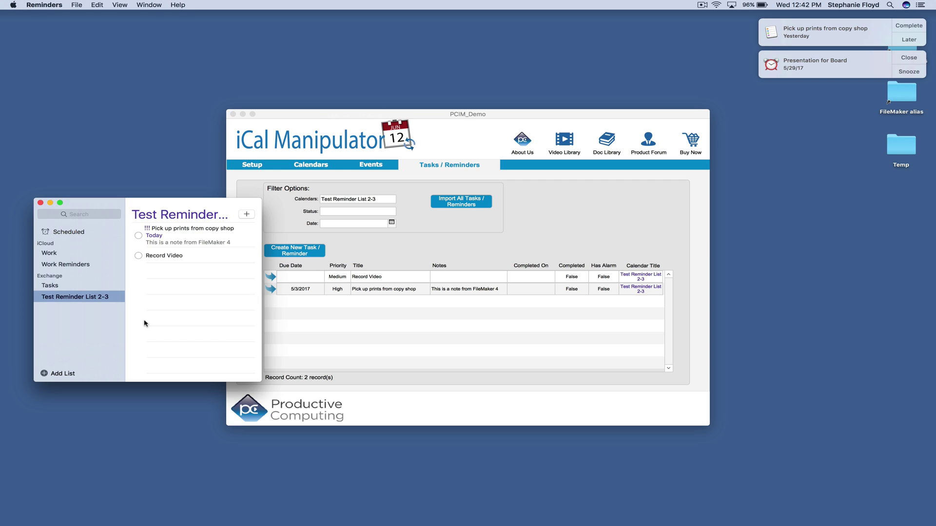
pyautogui.moveTo(176, 238)
pyautogui.click(40, 203)
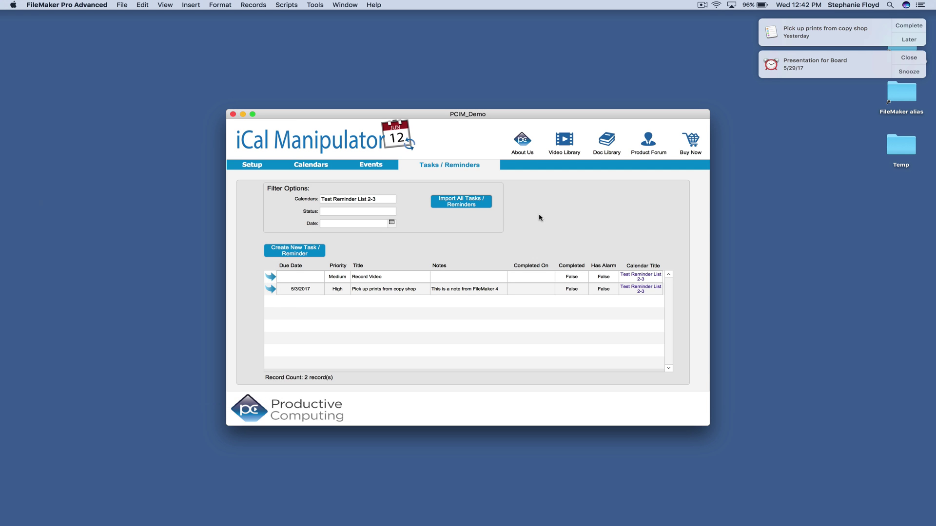